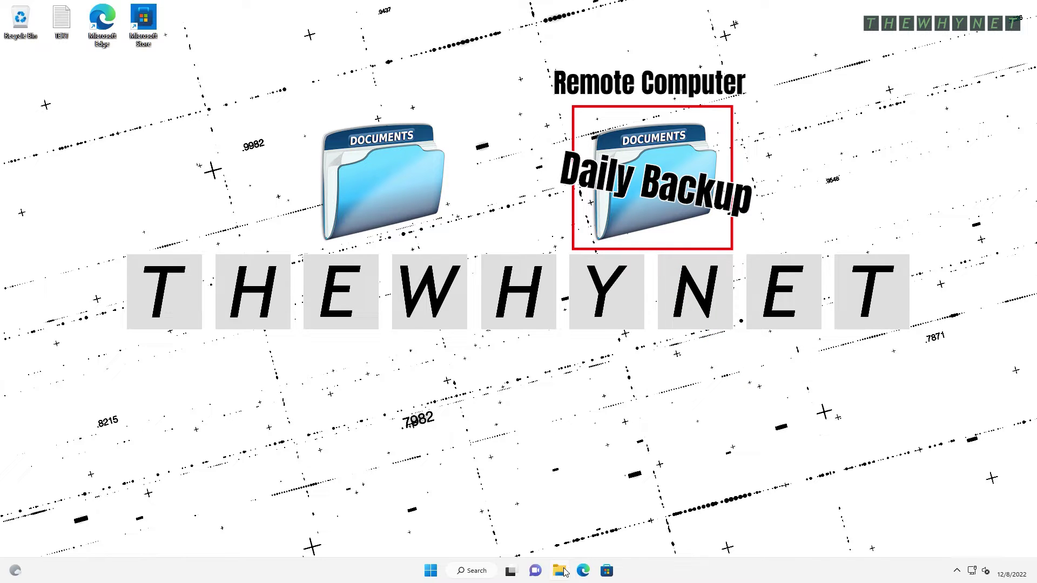
Step: Open File Explorer from the taskbar on Quick access
left_click(562, 571)
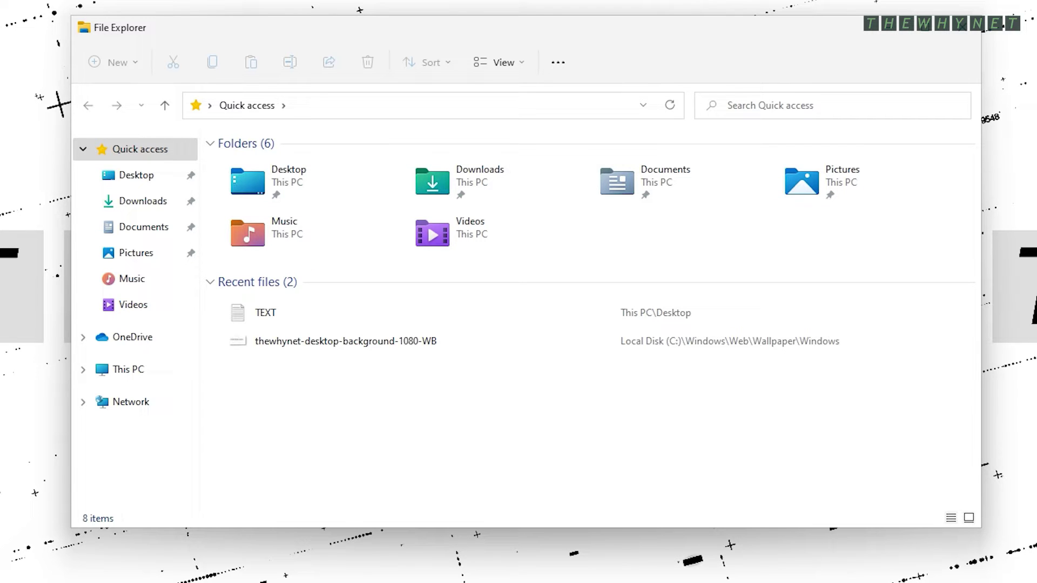
Step: Check the Desktop folder's Location tab, which shows a local profile path, then close Properties
left_click(251, 190)
right_click(251, 190)
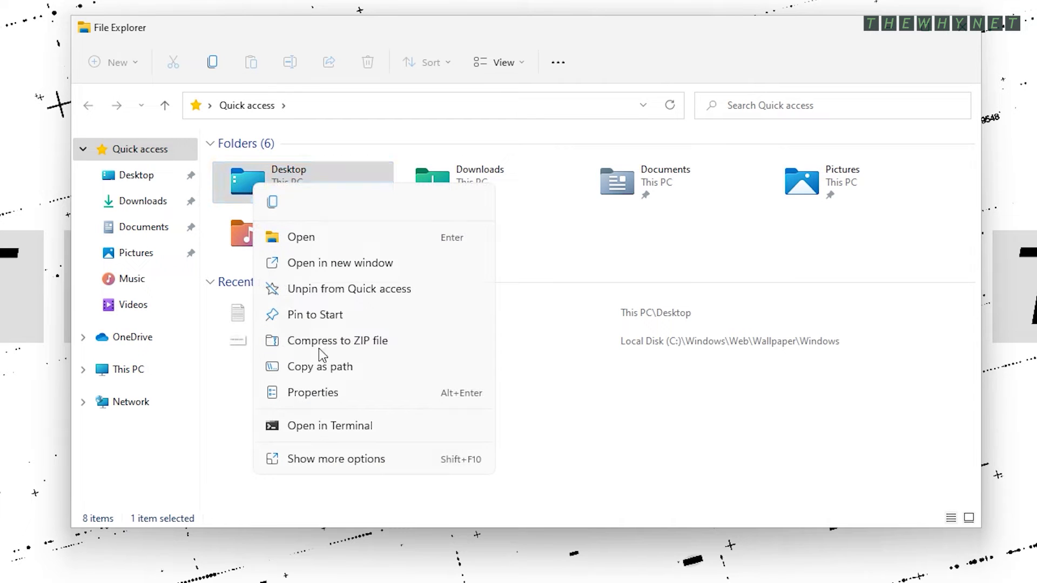
left_click(344, 399)
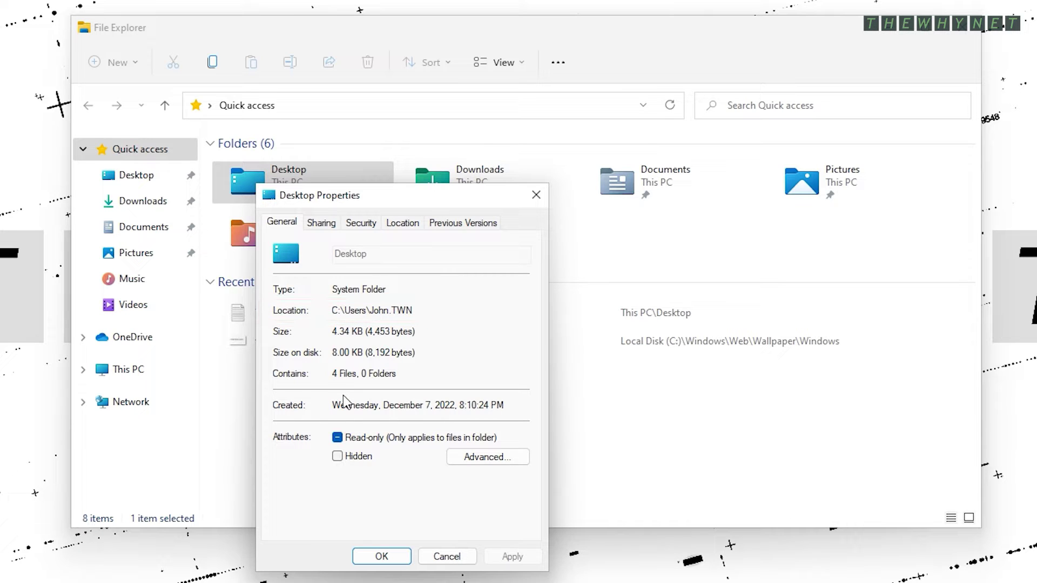
left_click(401, 223)
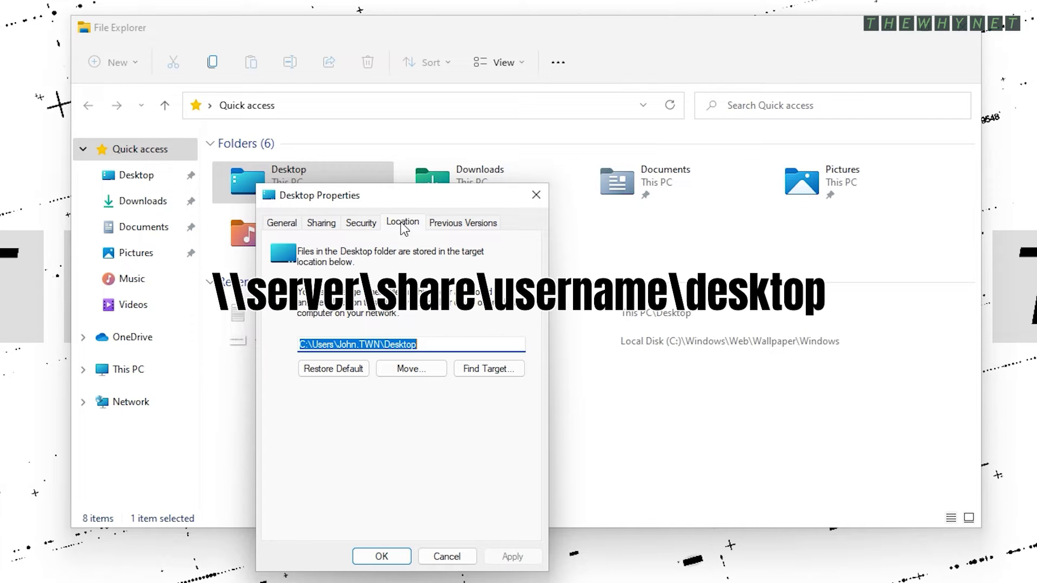
left_click(534, 195)
Step: Check the Documents folder's current local location on its Properties Location tab
right_click(631, 186)
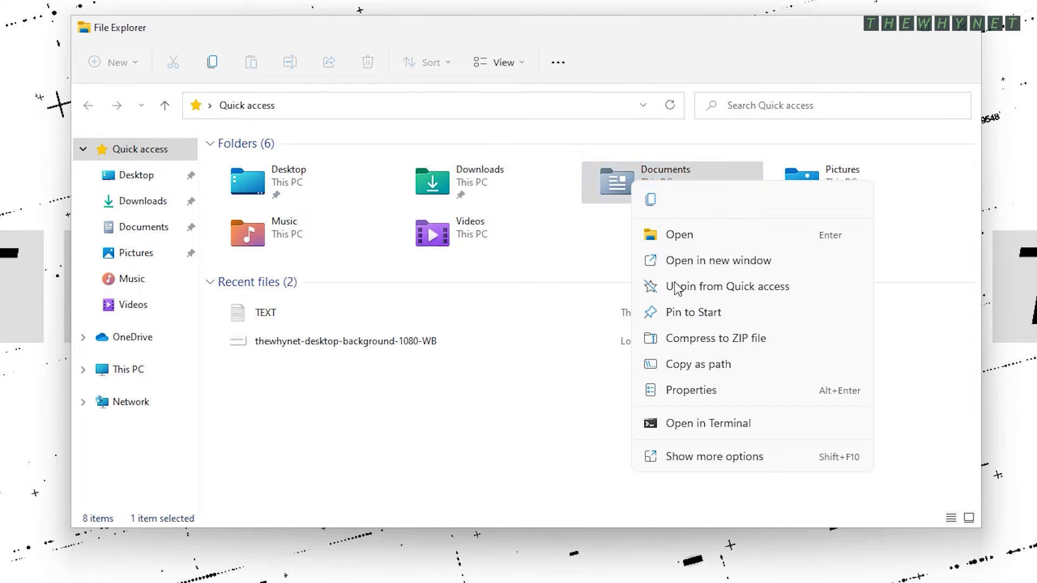
left_click(735, 390)
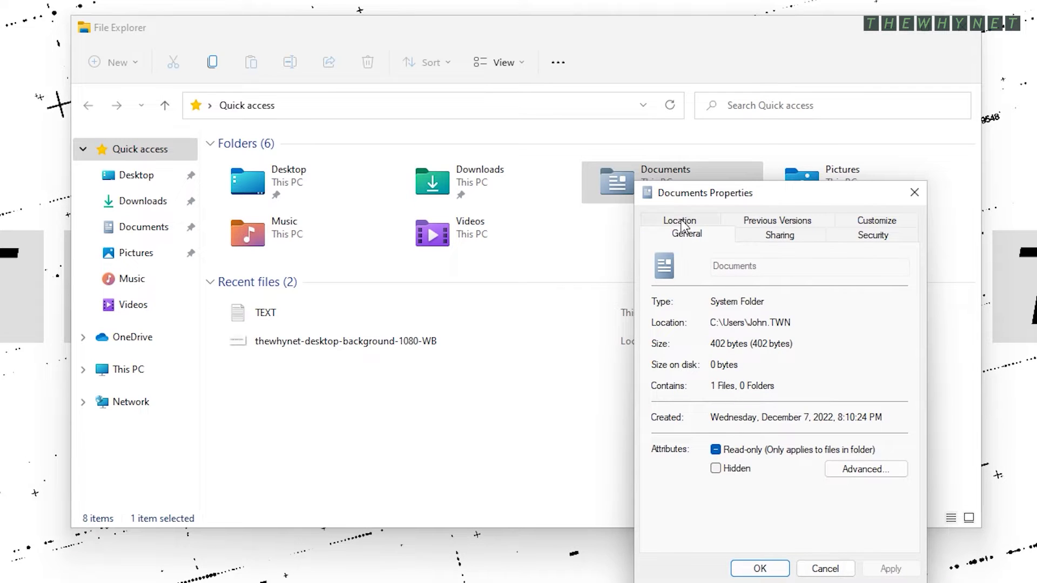
left_click(680, 222)
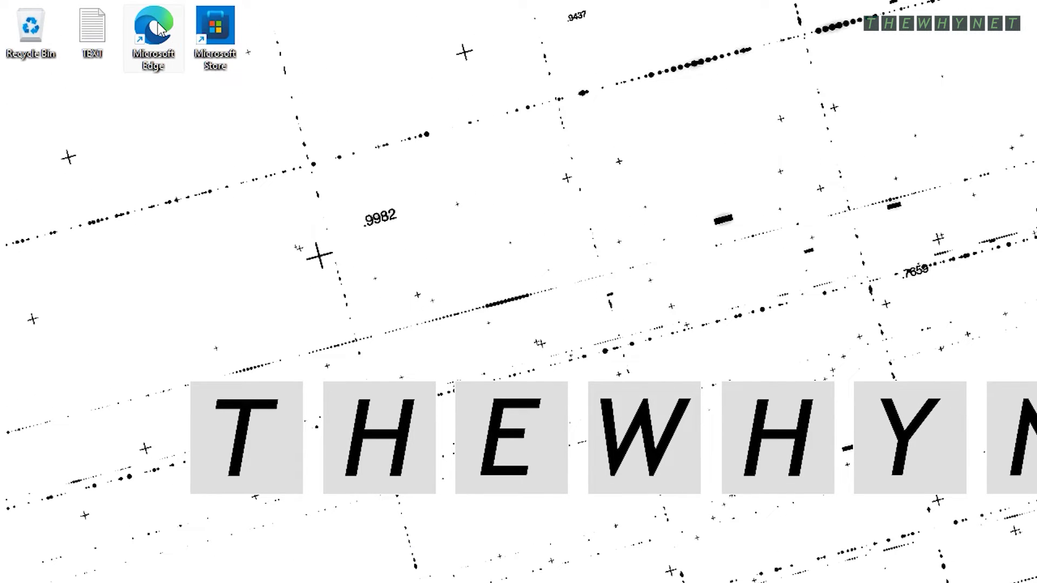
Step: View the General details in the Microsoft Edge shortcut's Properties
right_click(169, 32)
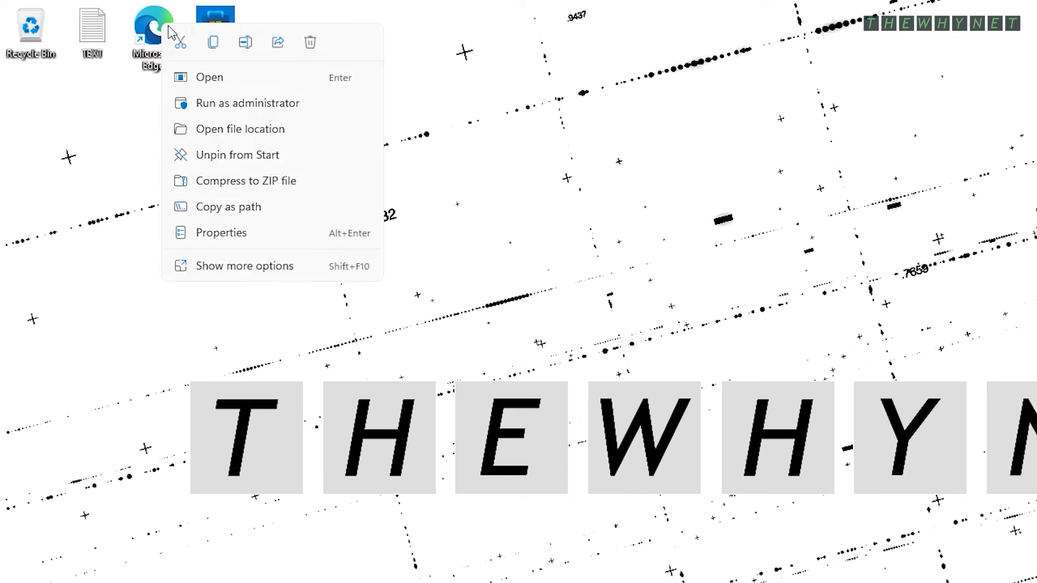
left_click(222, 234)
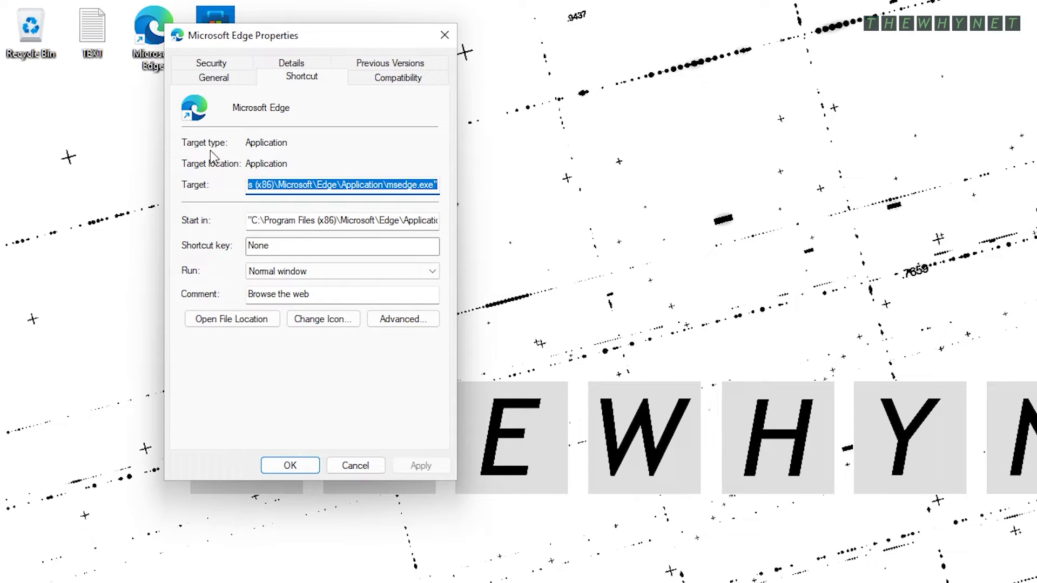
left_click(204, 80)
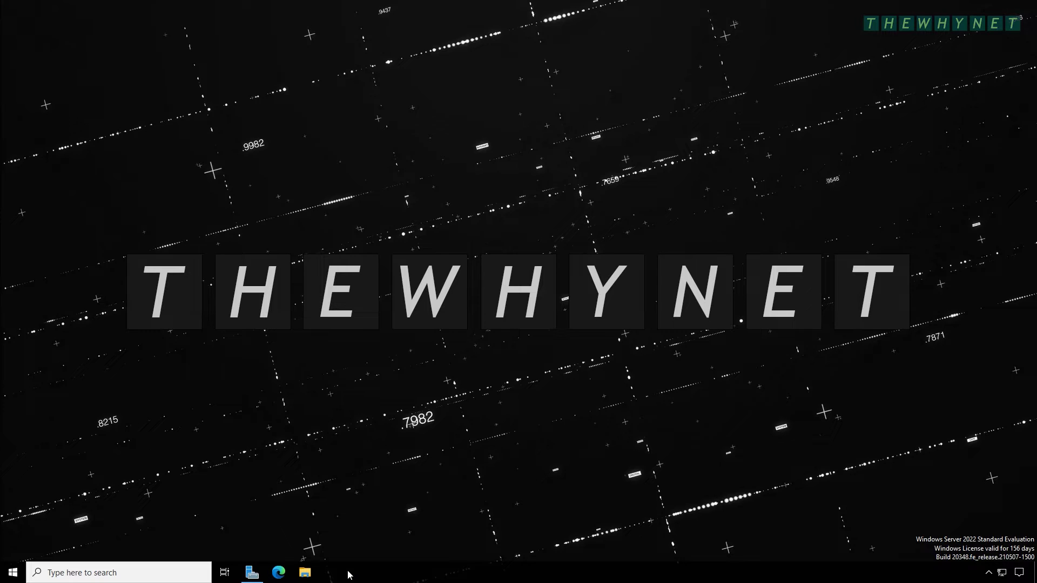
Step: Create a new folder named Users inside D:\Shares on the server
left_click(306, 573)
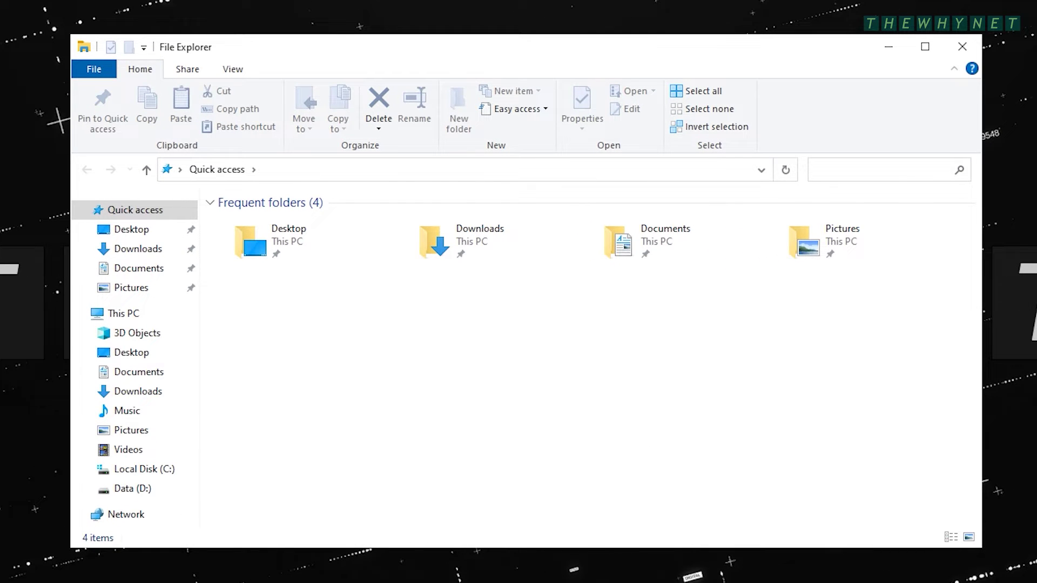
left_click(135, 489)
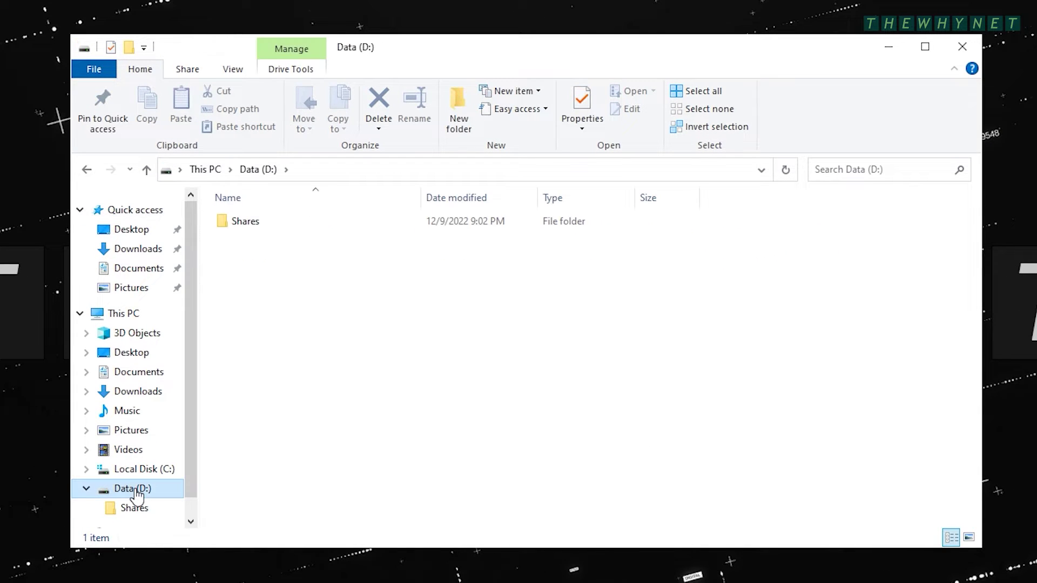
double_click(241, 229)
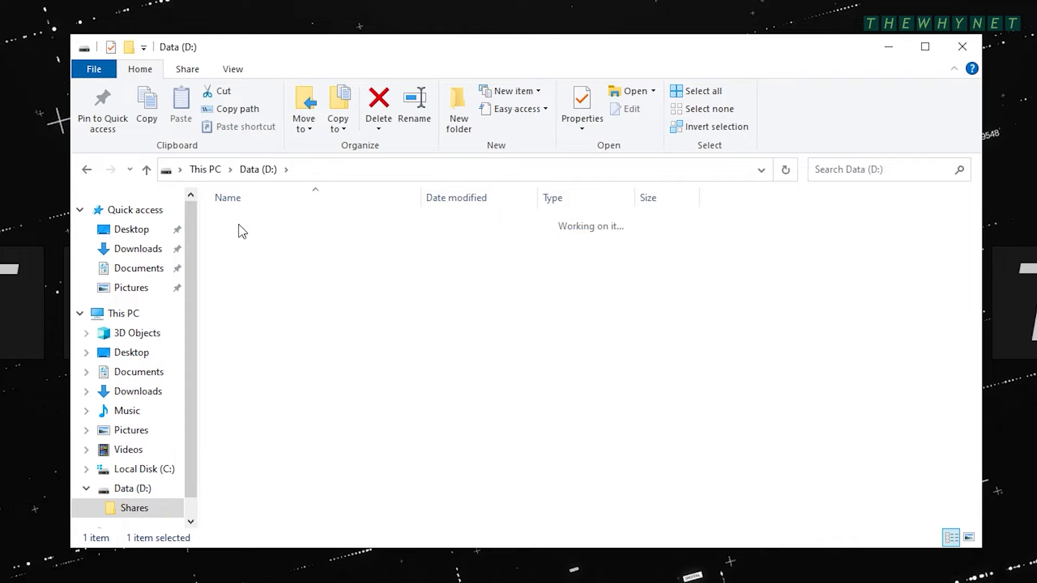
right_click(238, 225)
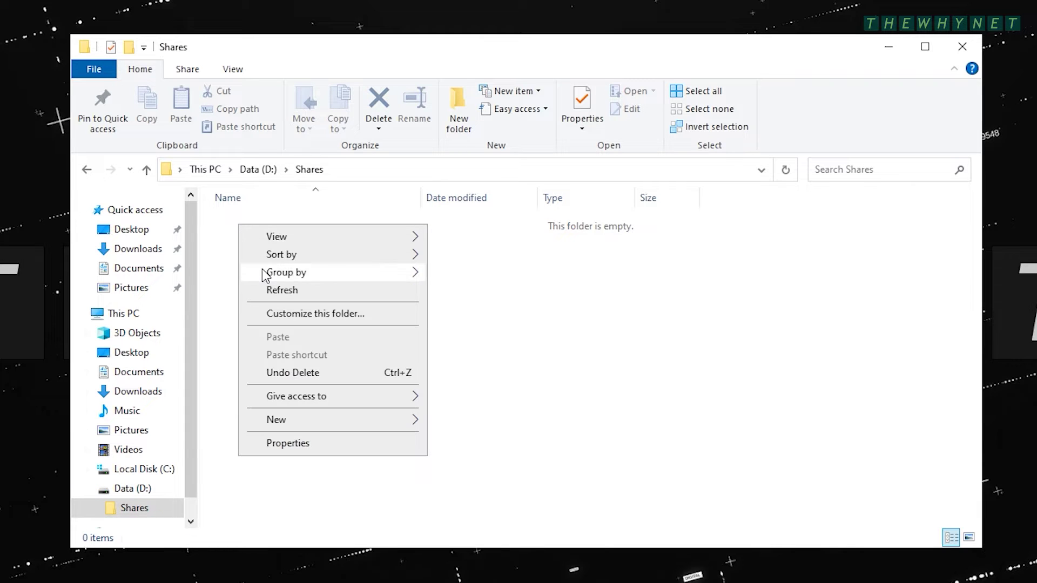
mouse_move(365, 418)
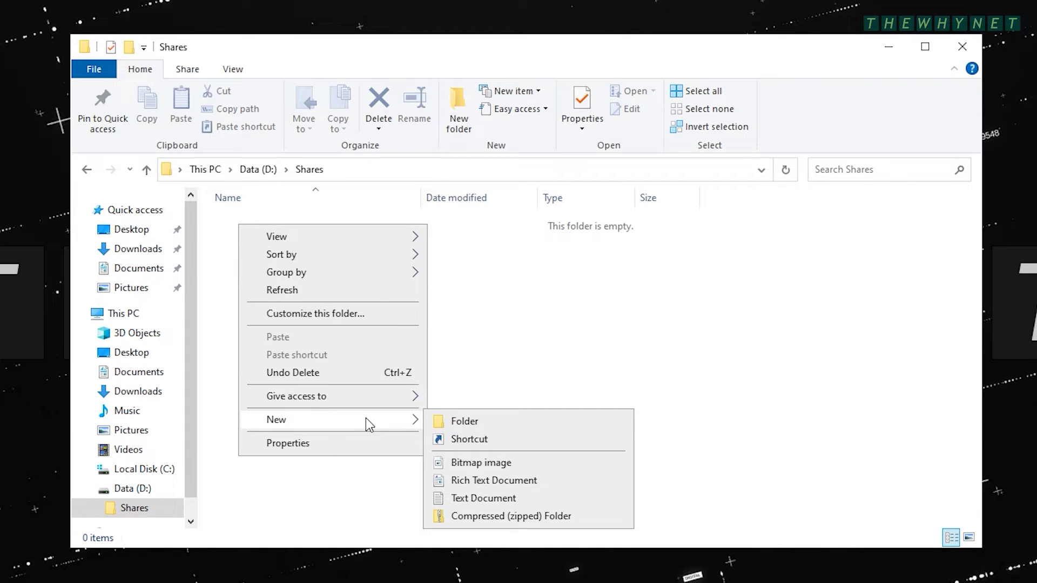
left_click(472, 413)
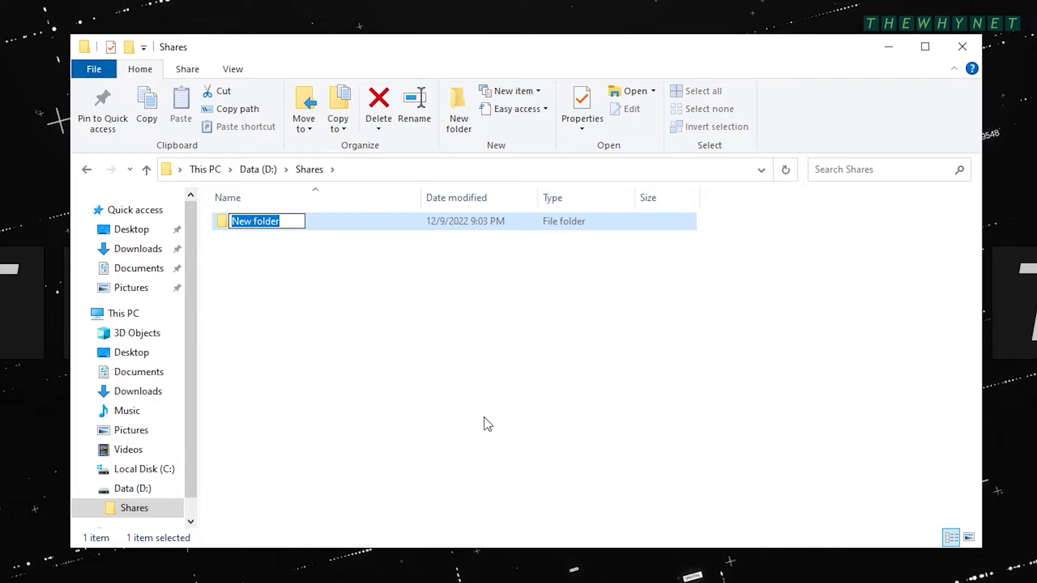
type("Users")
key("Return")
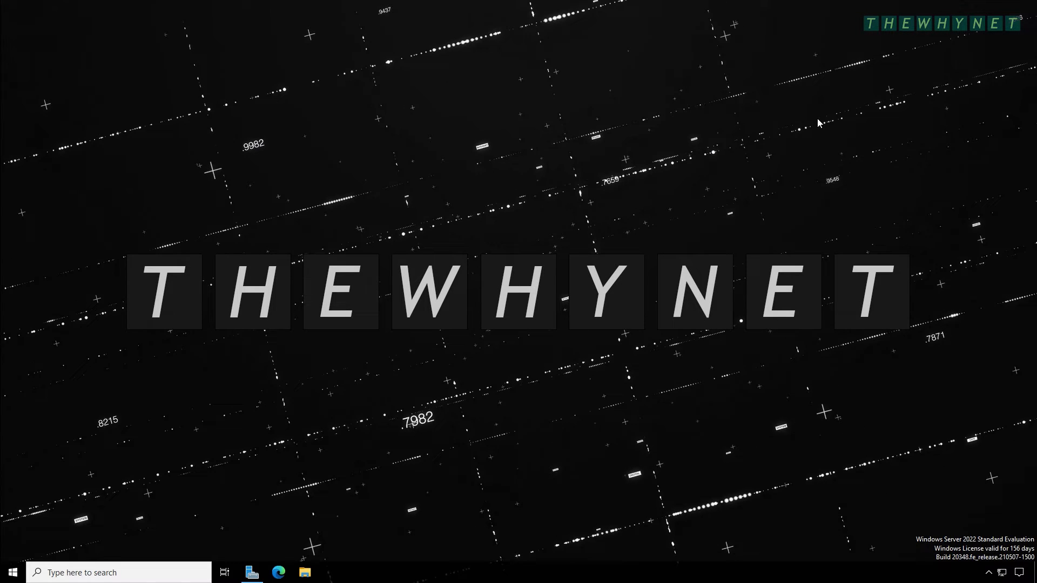
Step: Start a New Share Wizard in File and Storage Services using the SMB Share - Quick profile
left_click(257, 574)
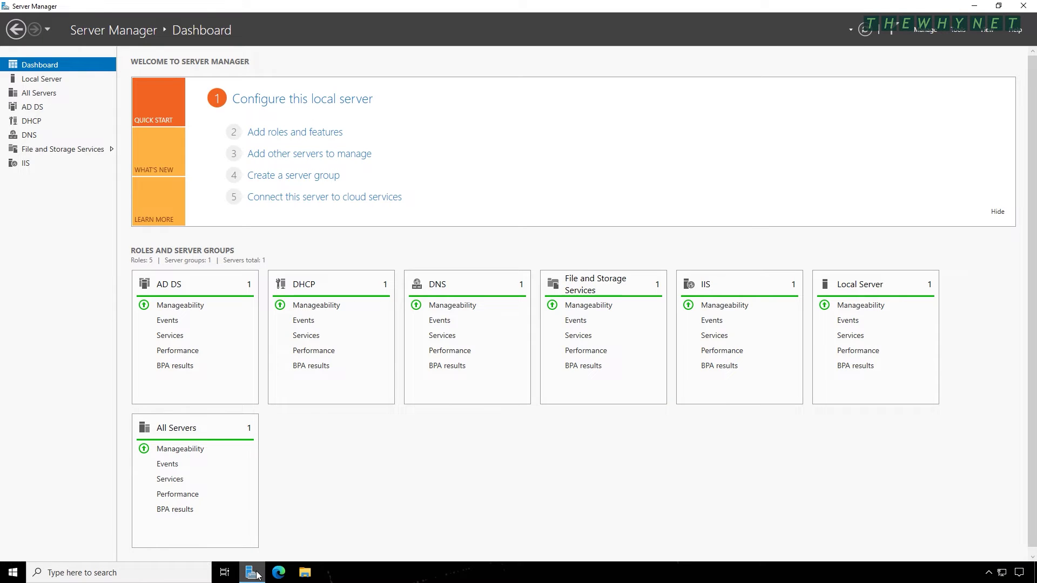
left_click(100, 150)
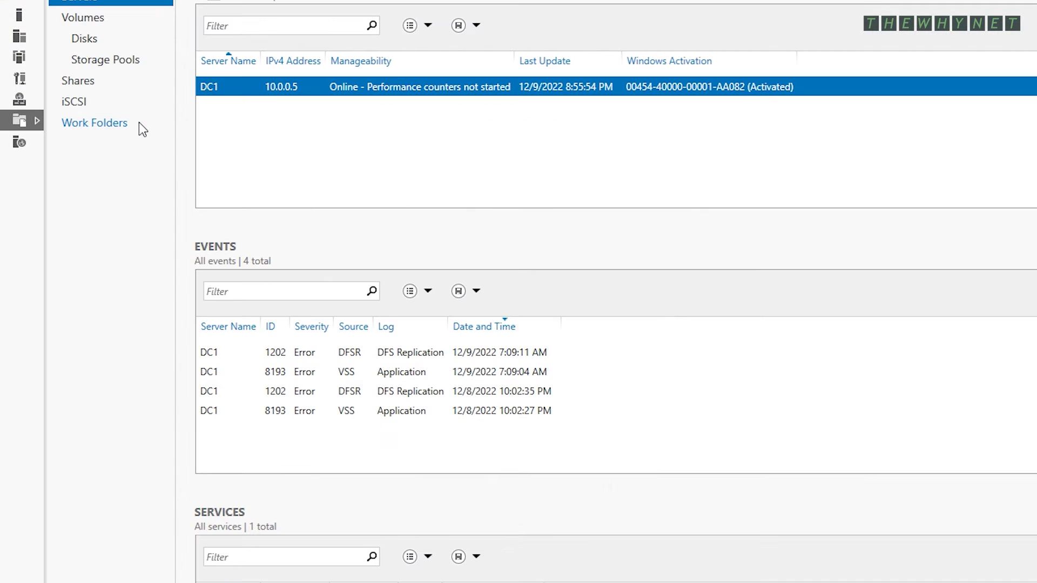
left_click(77, 82)
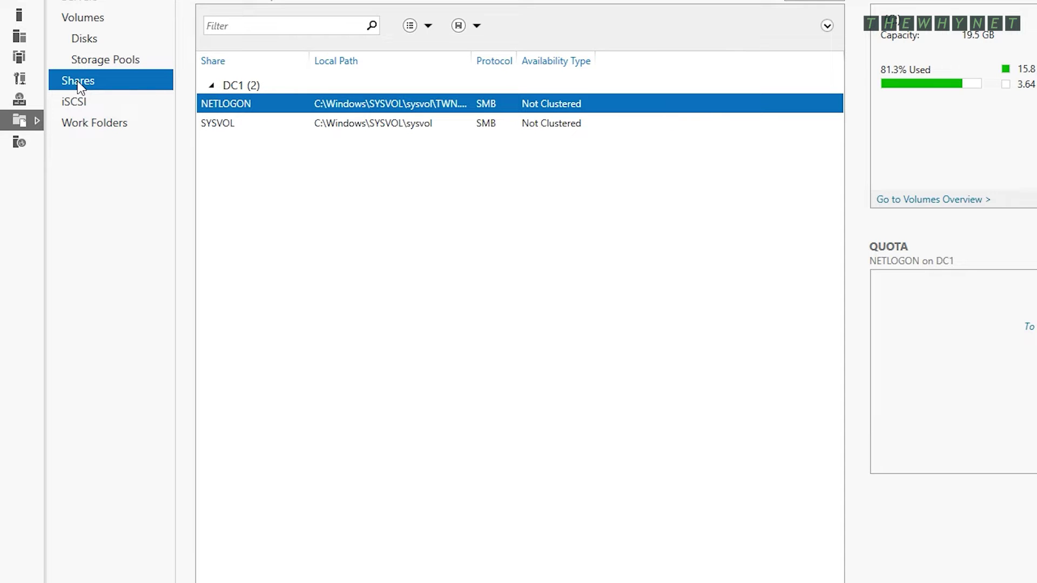
right_click(475, 279)
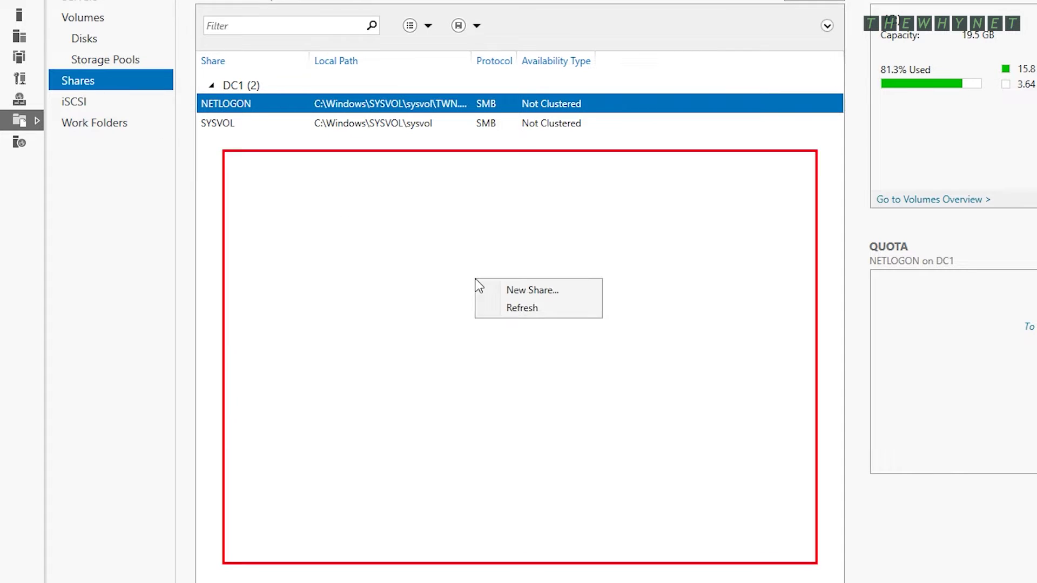
left_click(533, 290)
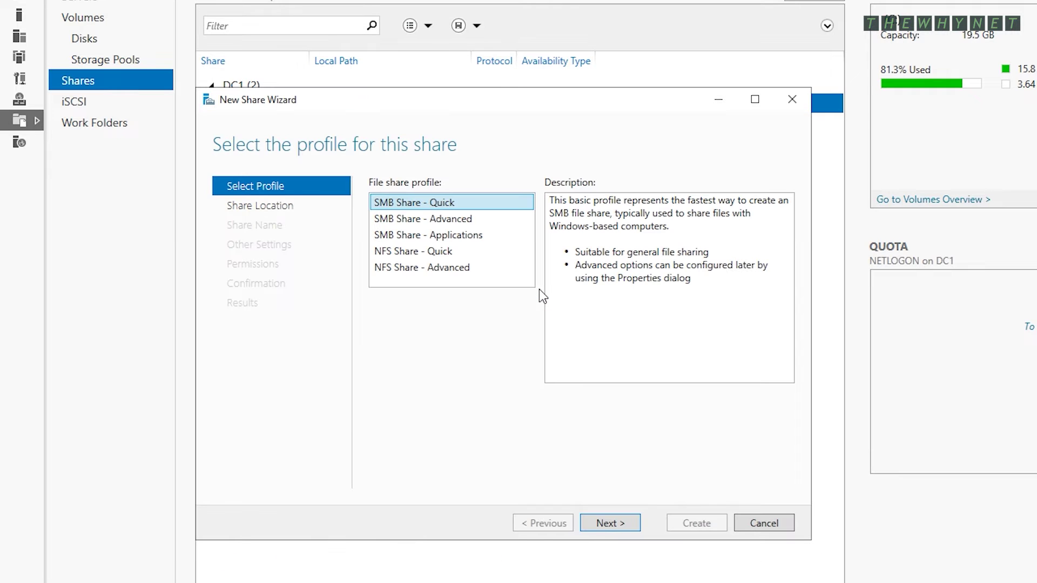
left_click(611, 523)
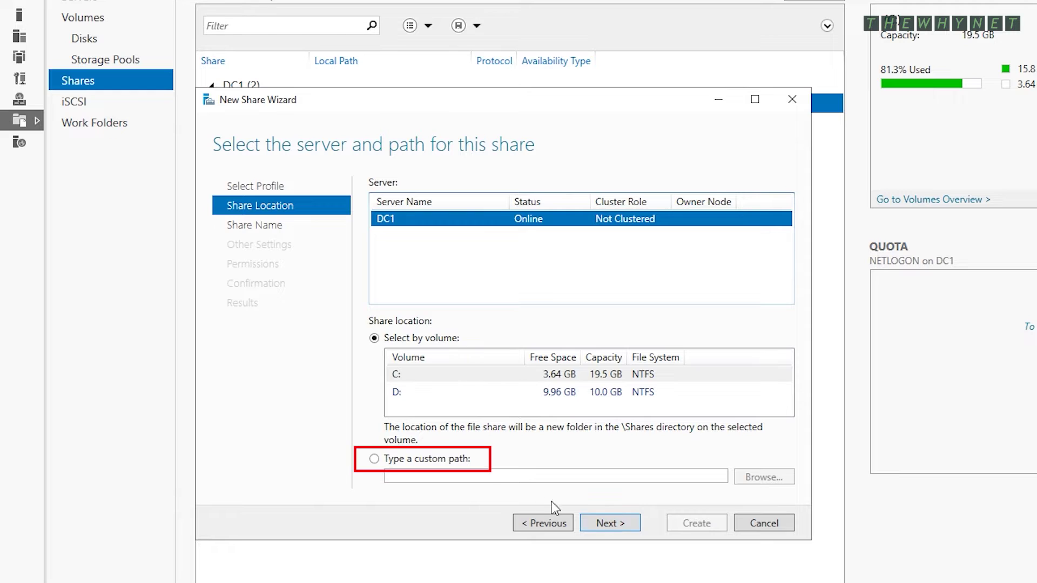
Step: Set the share's custom path to D:\shares\users
left_click(458, 460)
left_click(756, 478)
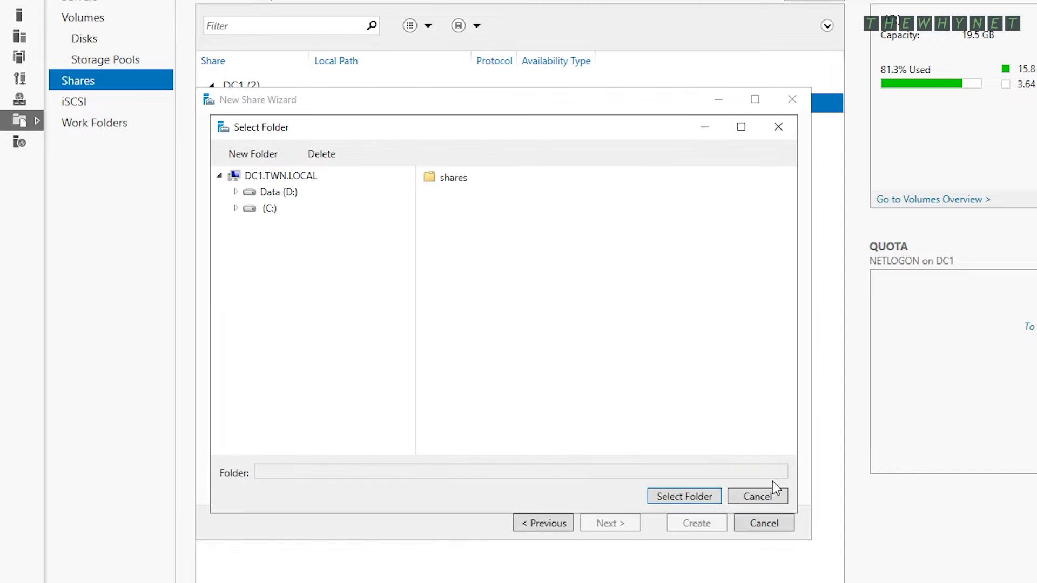
double_click(281, 193)
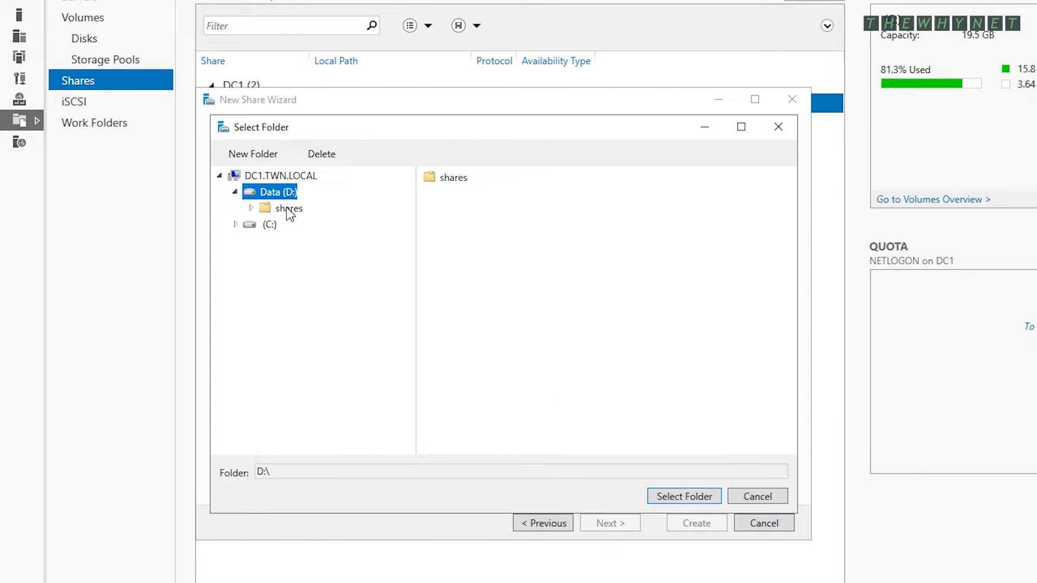
double_click(289, 209)
left_click(297, 225)
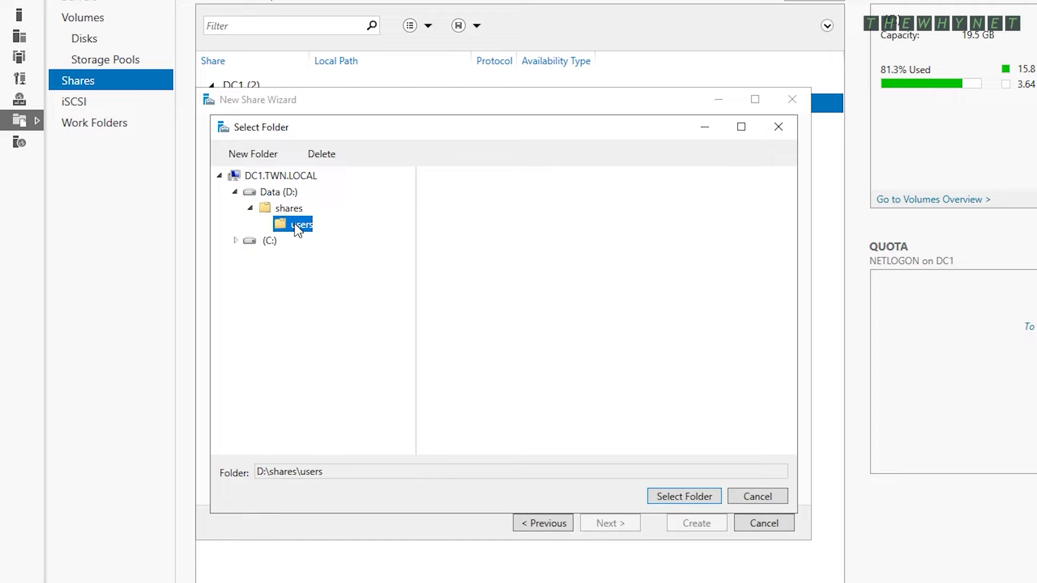
left_click(675, 496)
Step: Keep the share name users and enable access-based enumeration
left_click(610, 524)
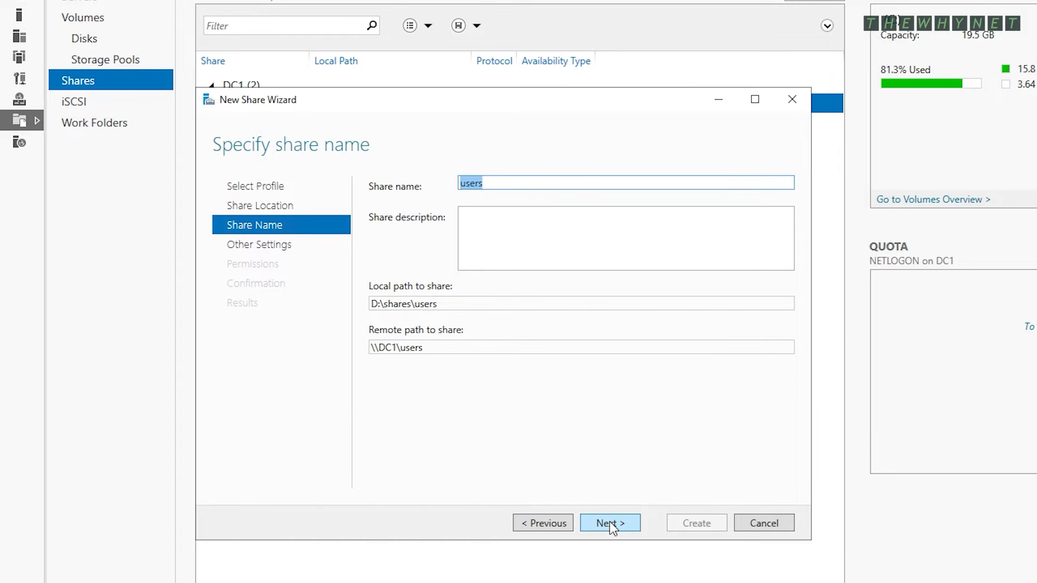
left_click(611, 527)
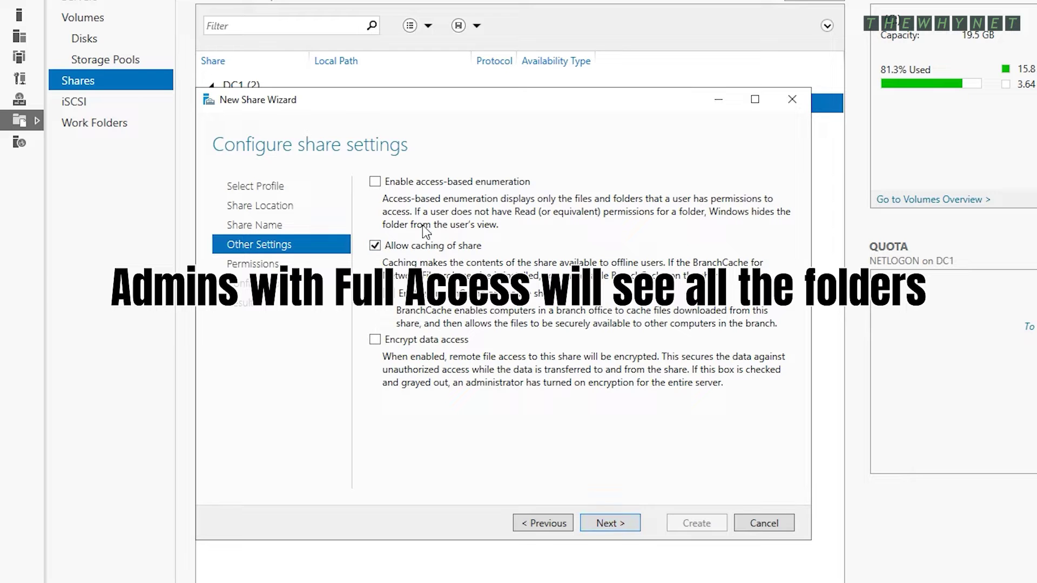
left_click(399, 184)
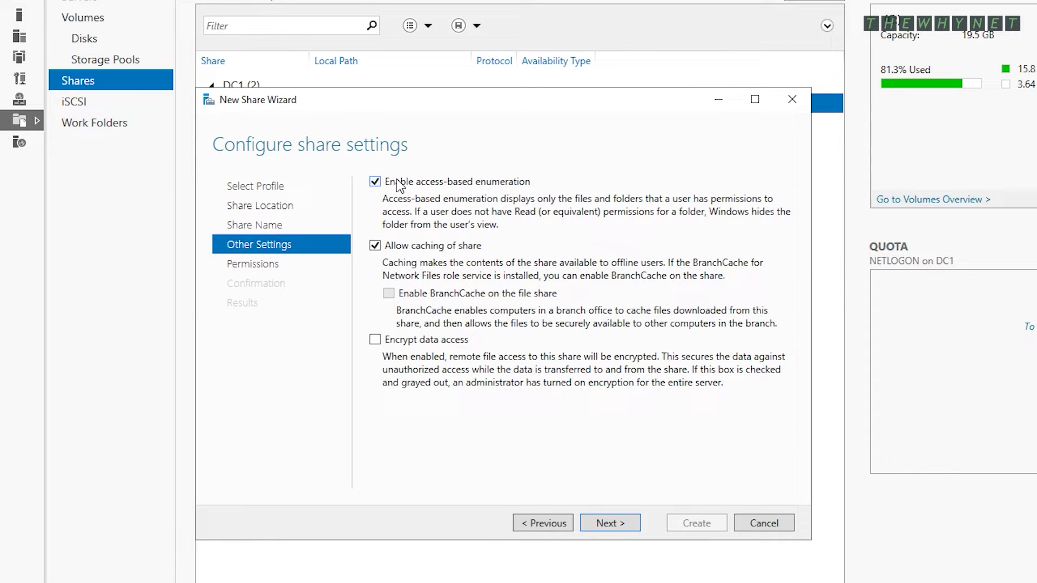
left_click(638, 524)
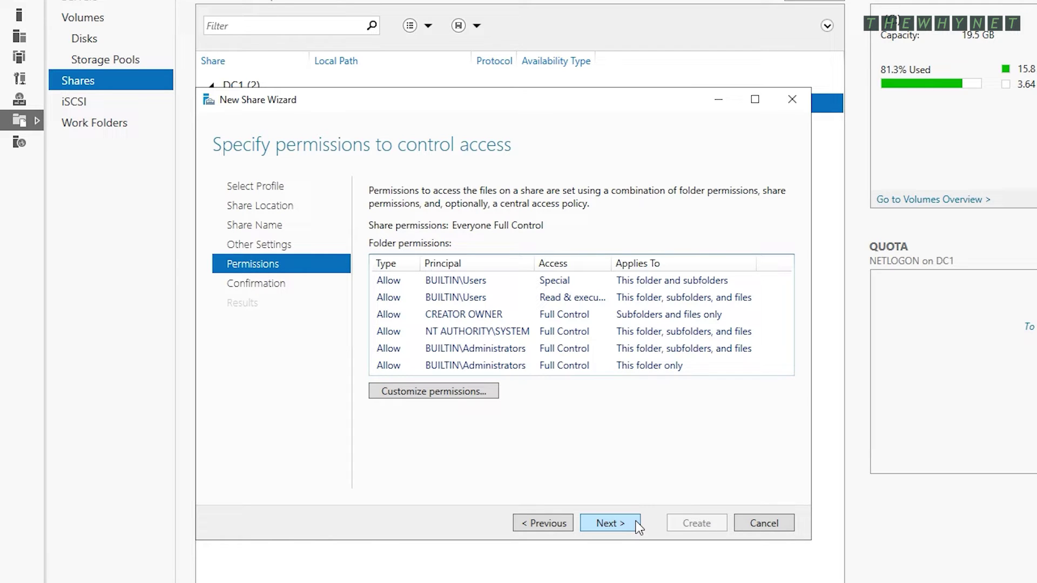
Step: Disable inheritance on the users folder, converting inherited permissions into explicit ones
left_click(474, 390)
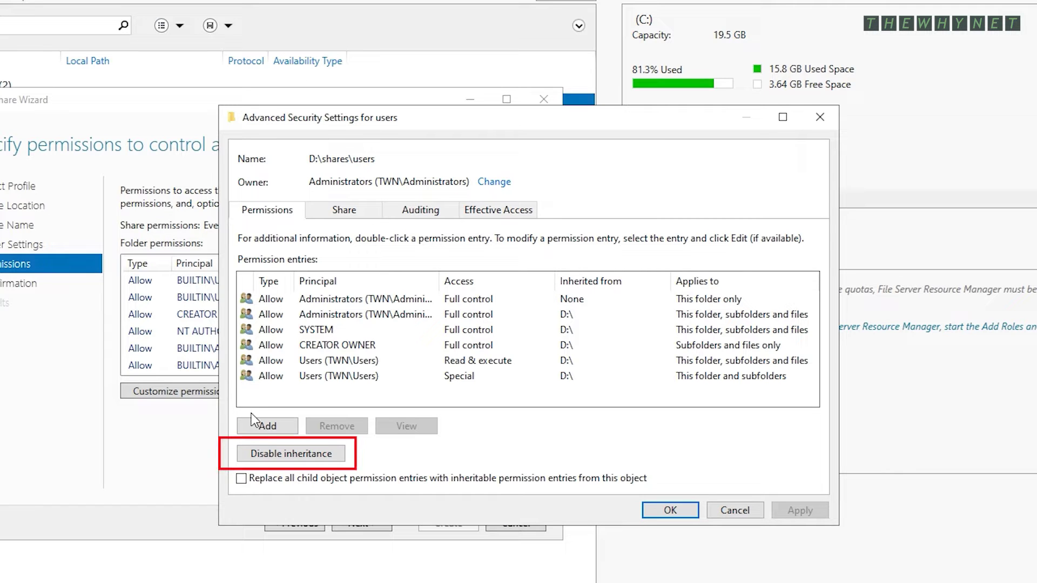
left_click(279, 457)
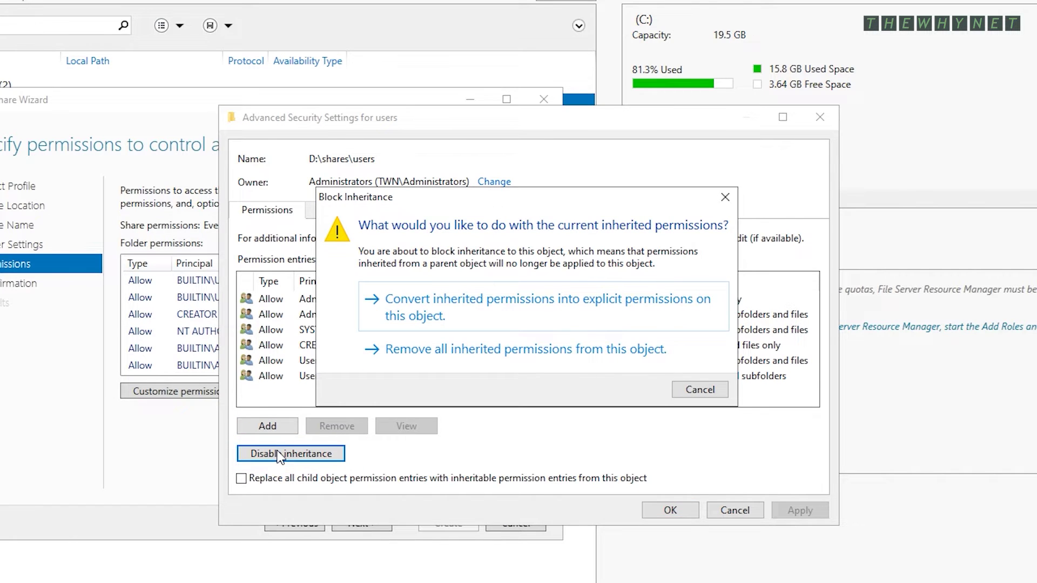
left_click(385, 312)
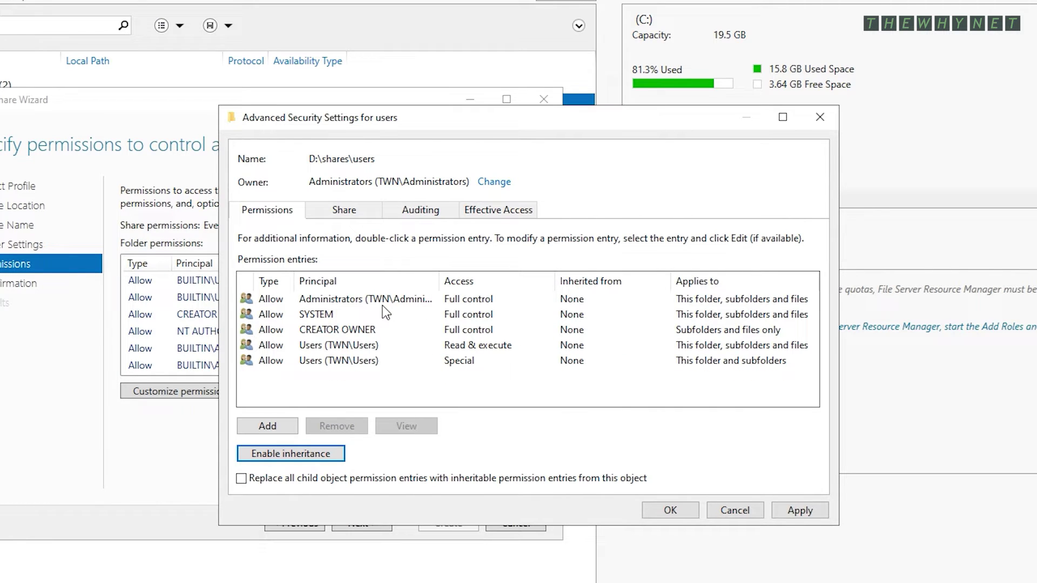
Step: Remove both Users group entries, special and Read & execute, from the folder permissions
left_click(350, 361)
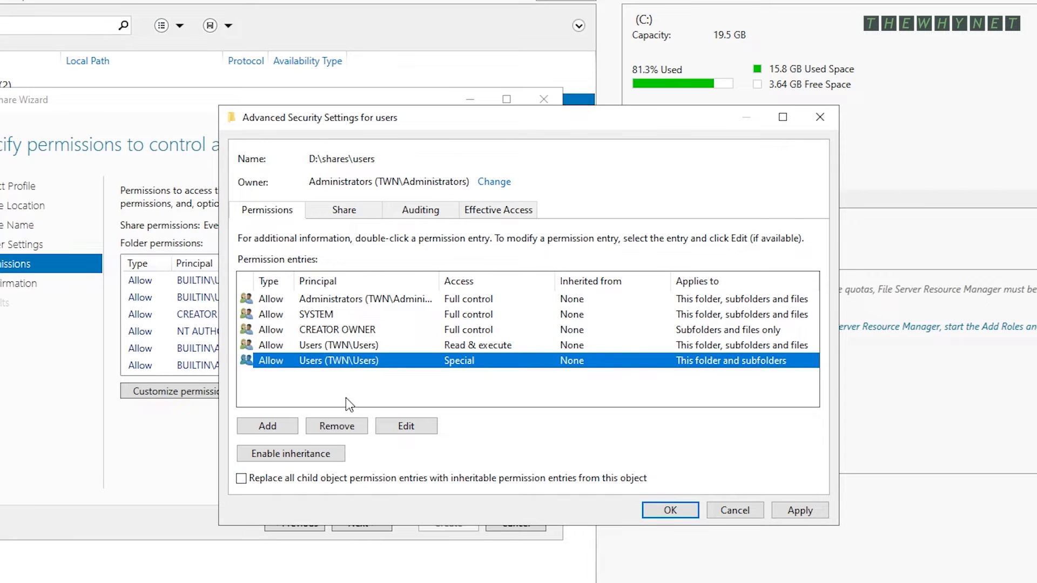
left_click(339, 425)
left_click(343, 347)
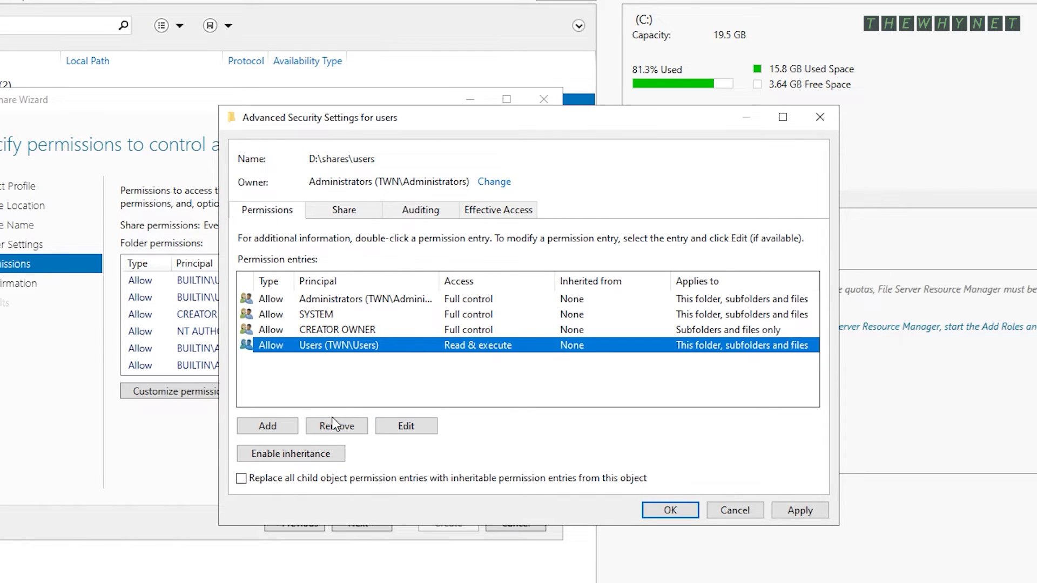
left_click(335, 427)
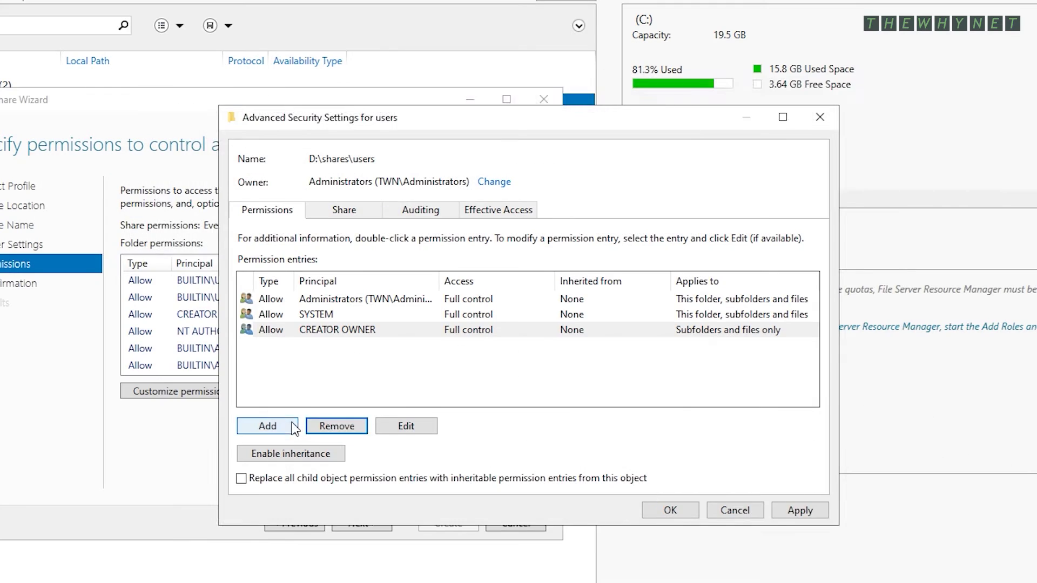
Step: Add a folder permission entry giving Domain Admins Full control
left_click(286, 426)
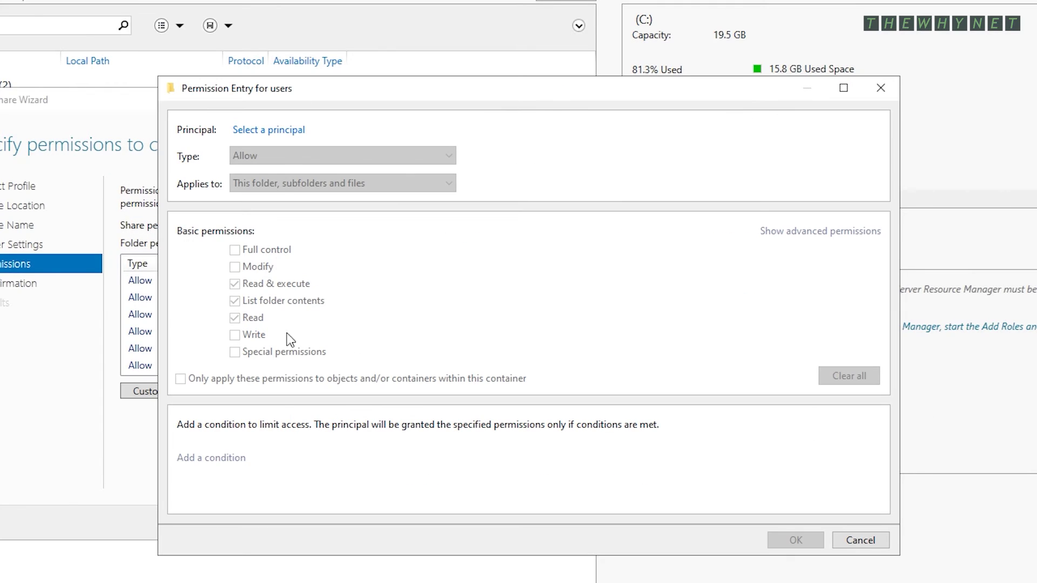
left_click(281, 131)
type("domain")
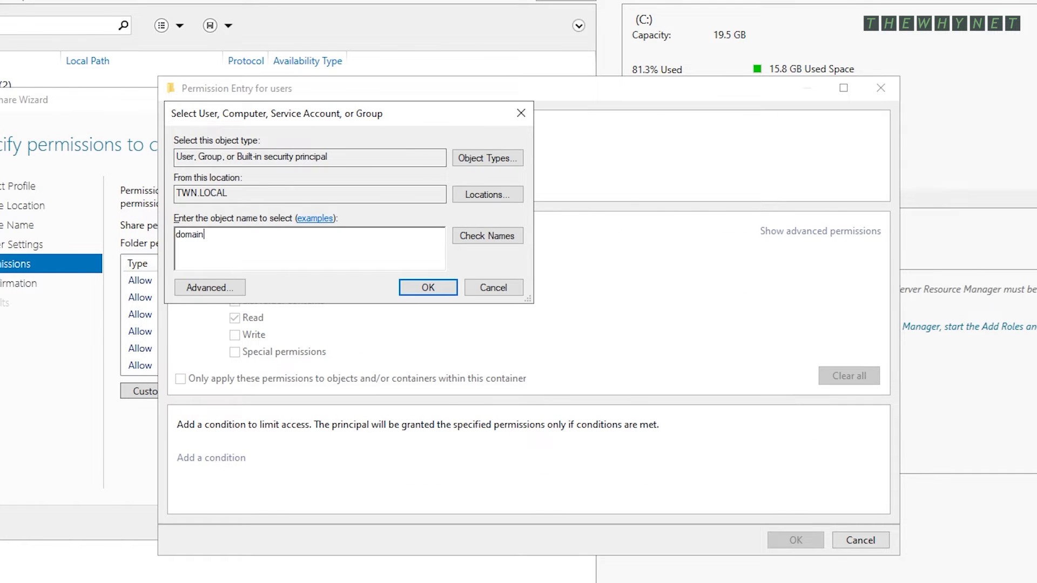
key("Return")
key("Return")
left_click(235, 250)
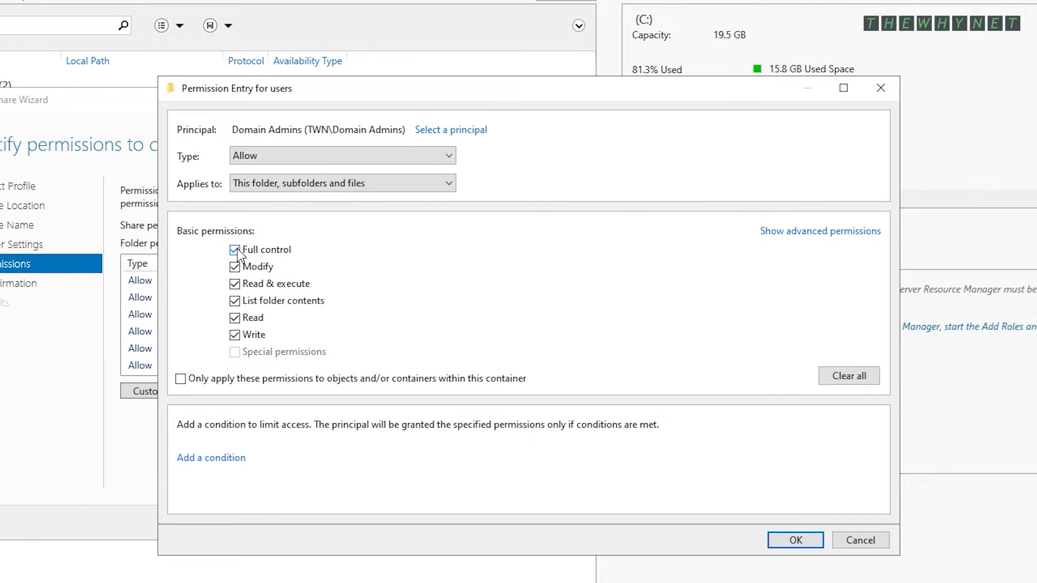
left_click(788, 541)
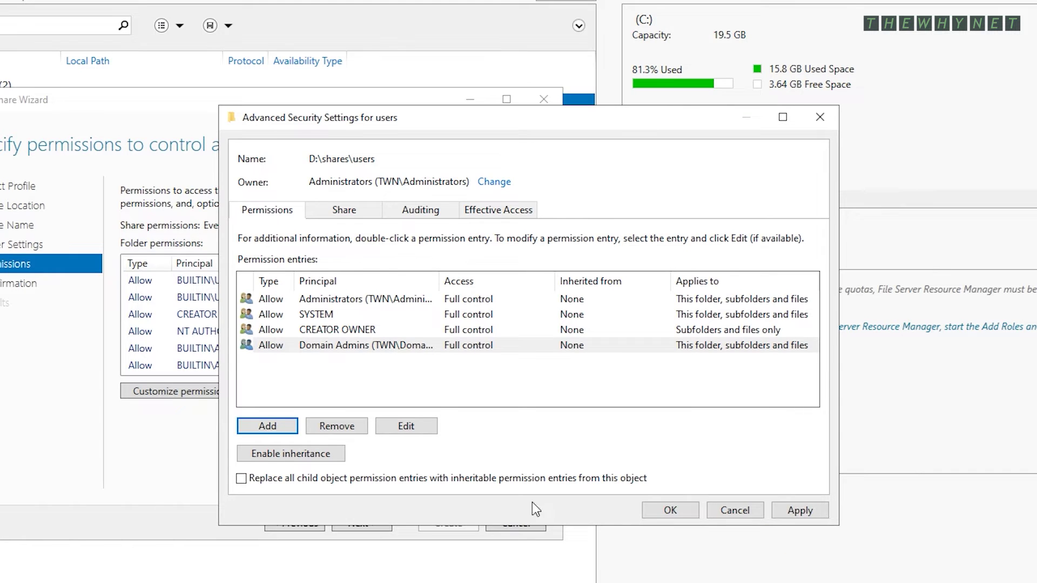
Step: Grant Domain Users Create folders / append data on This folder only, and apply
left_click(267, 425)
left_click(268, 132)
type("domain")
key("Return")
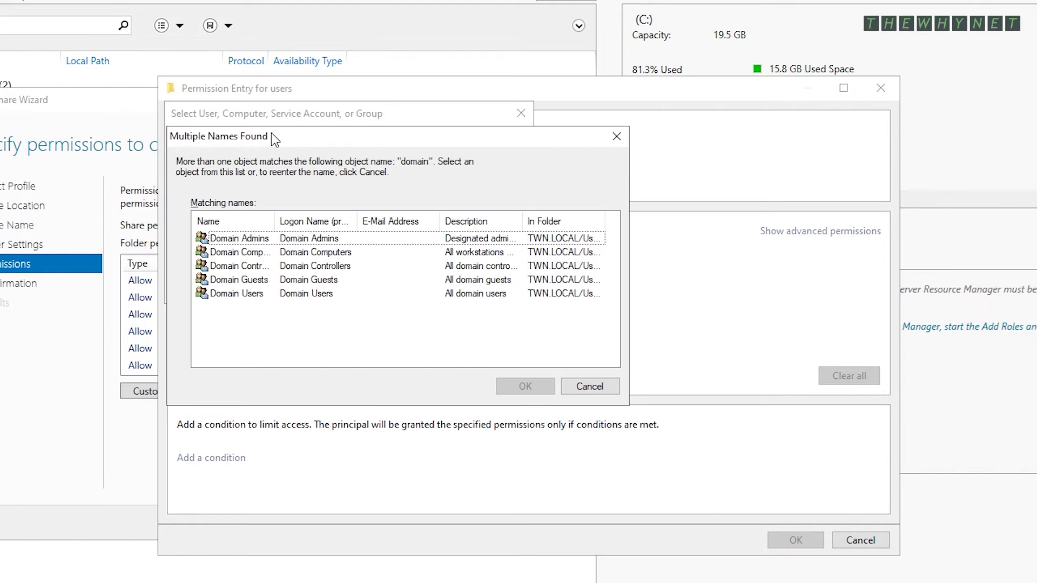
key("Down")
key("Down")
key("Down")
key("Down")
key("Return")
key("Return")
left_click(296, 186)
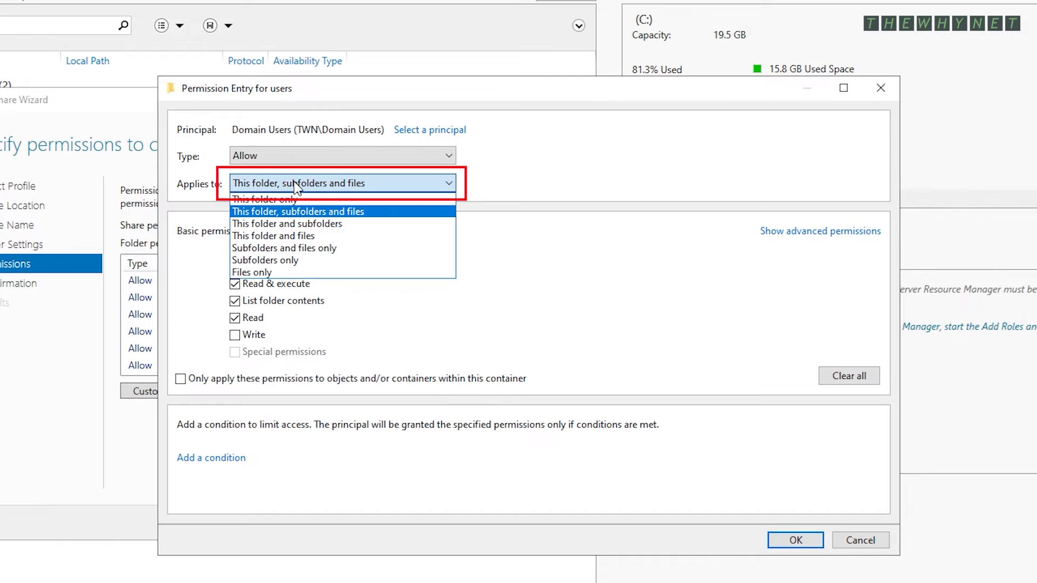
left_click(300, 200)
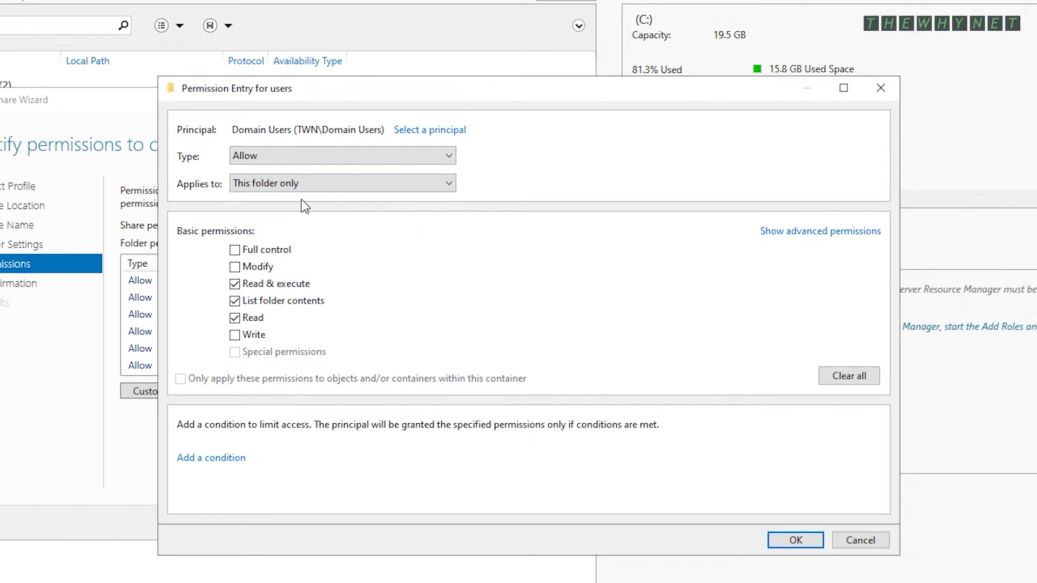
left_click(790, 232)
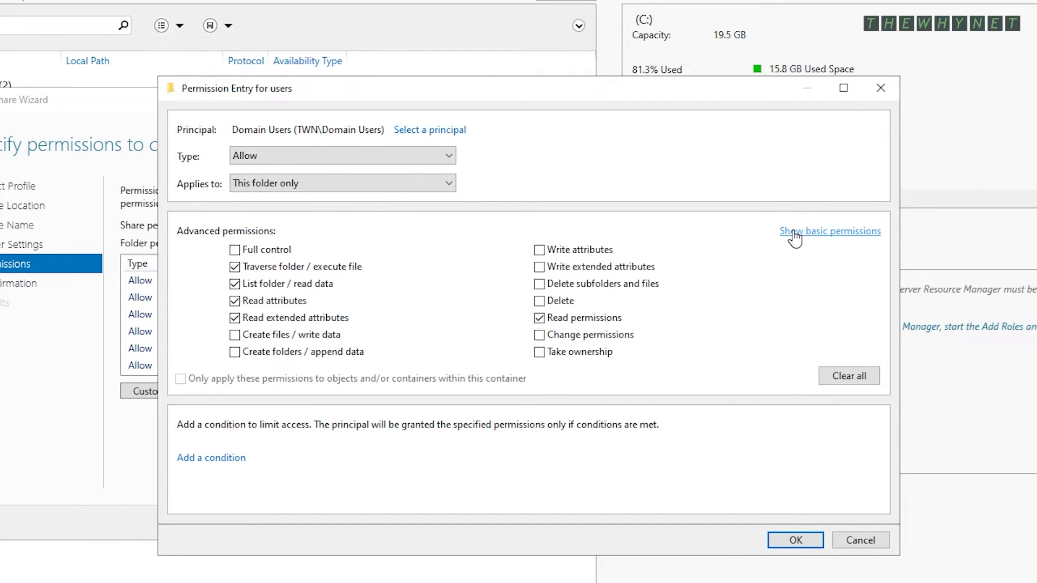
left_click(278, 353)
left_click(796, 540)
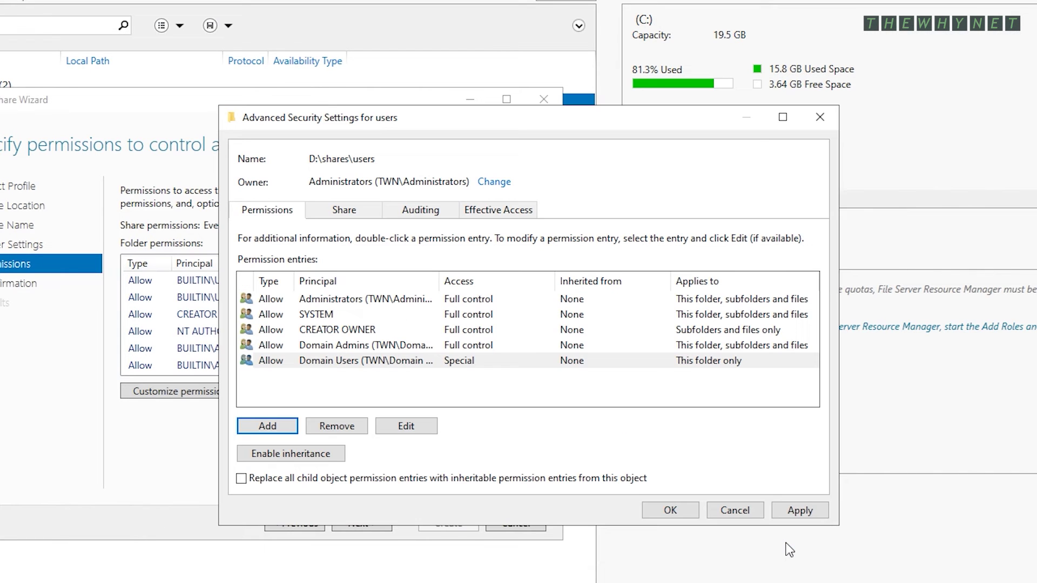
left_click(792, 514)
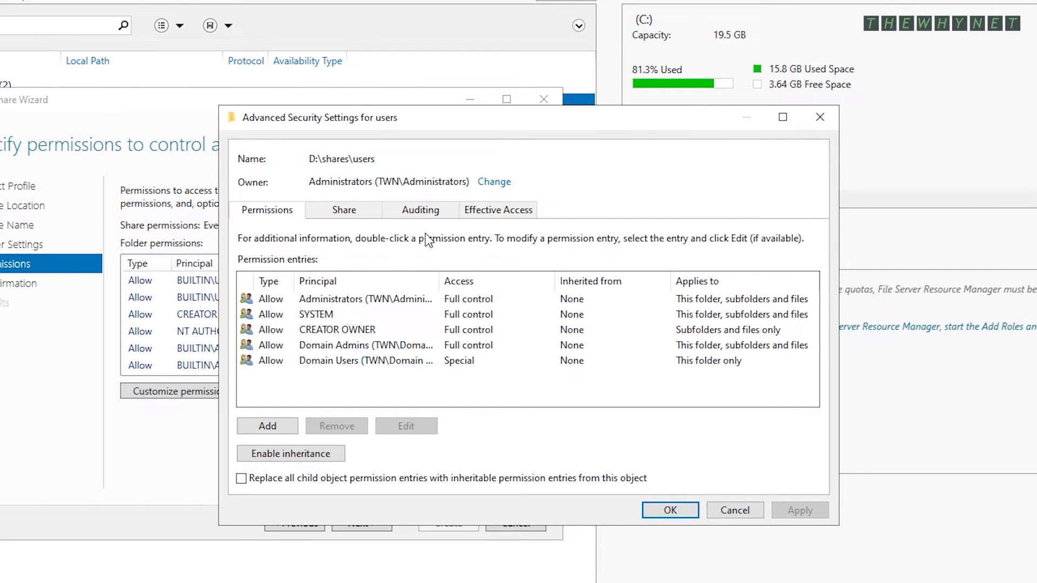
Step: Add a share permission giving Domain Admins Full Control
left_click(363, 216)
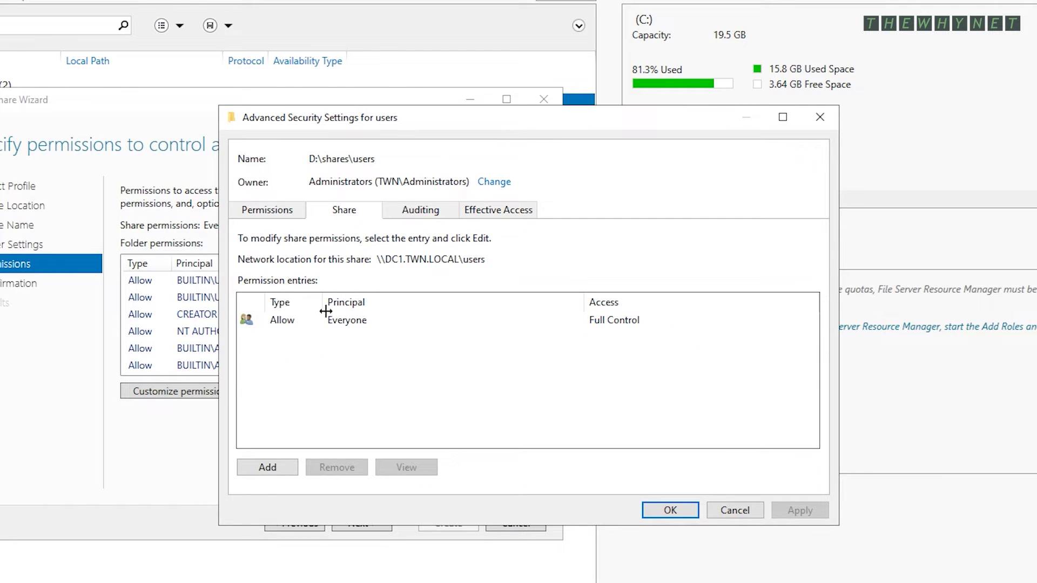
left_click(268, 467)
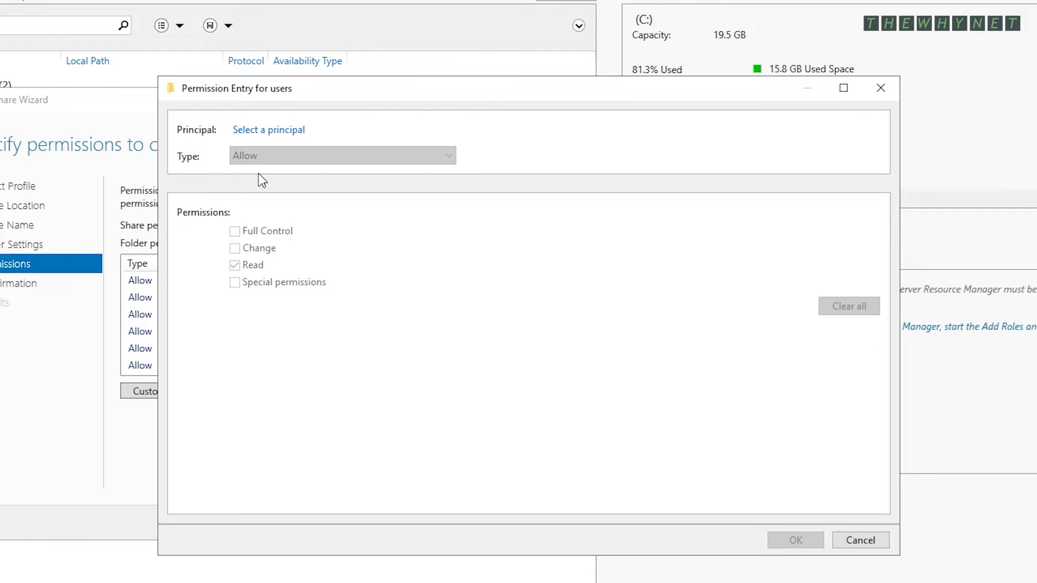
left_click(260, 132)
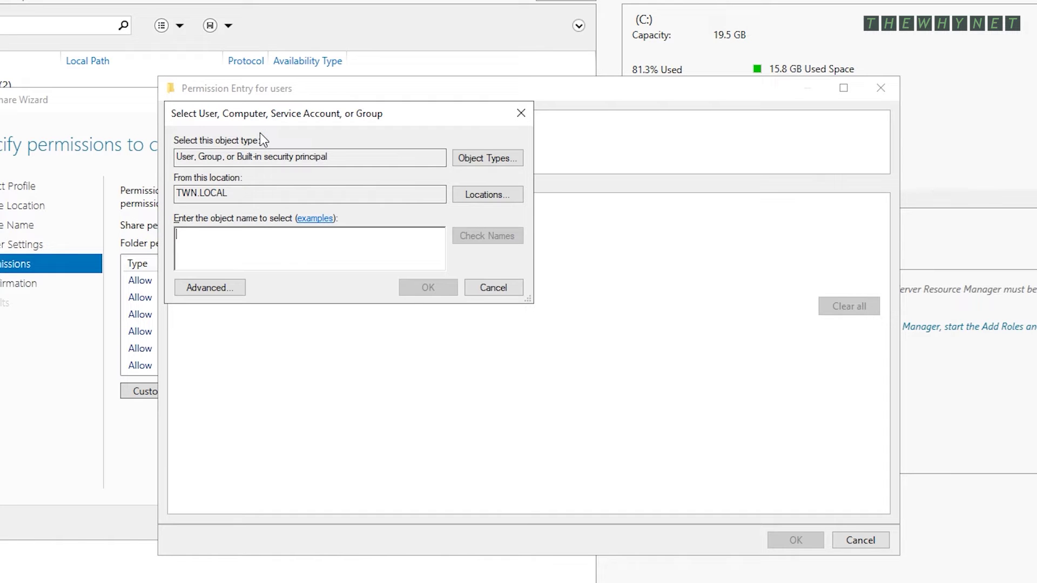
type("domain")
key("Return")
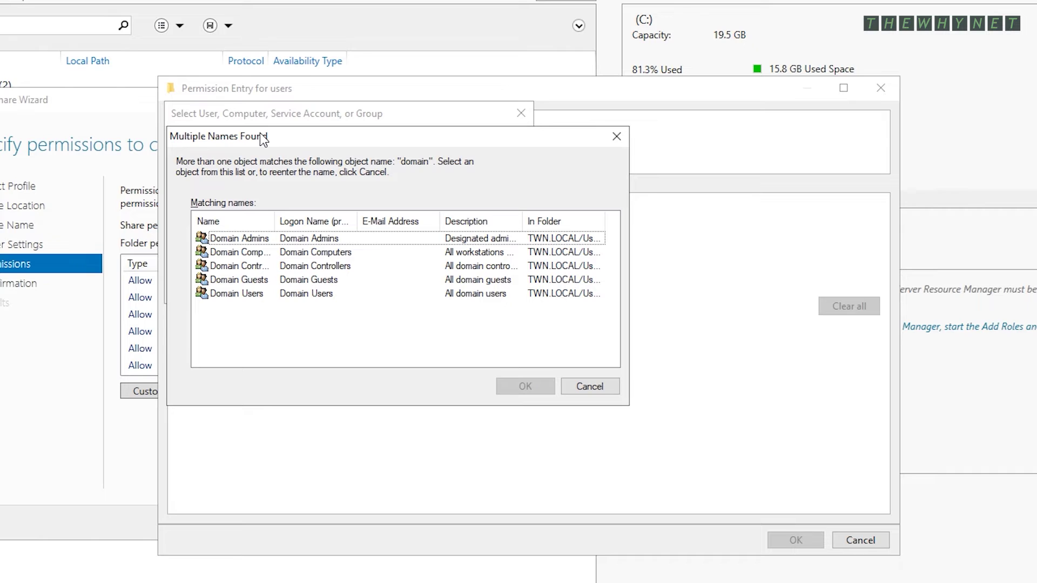
double_click(246, 238)
left_click(244, 233)
left_click(801, 540)
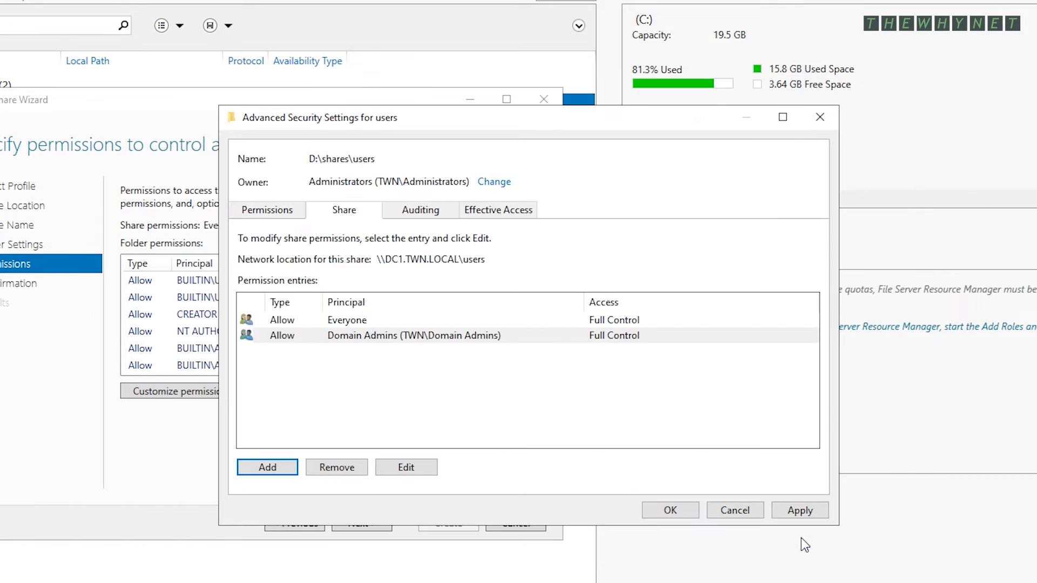
Step: Add a share permission giving Domain Users Change access
left_click(281, 469)
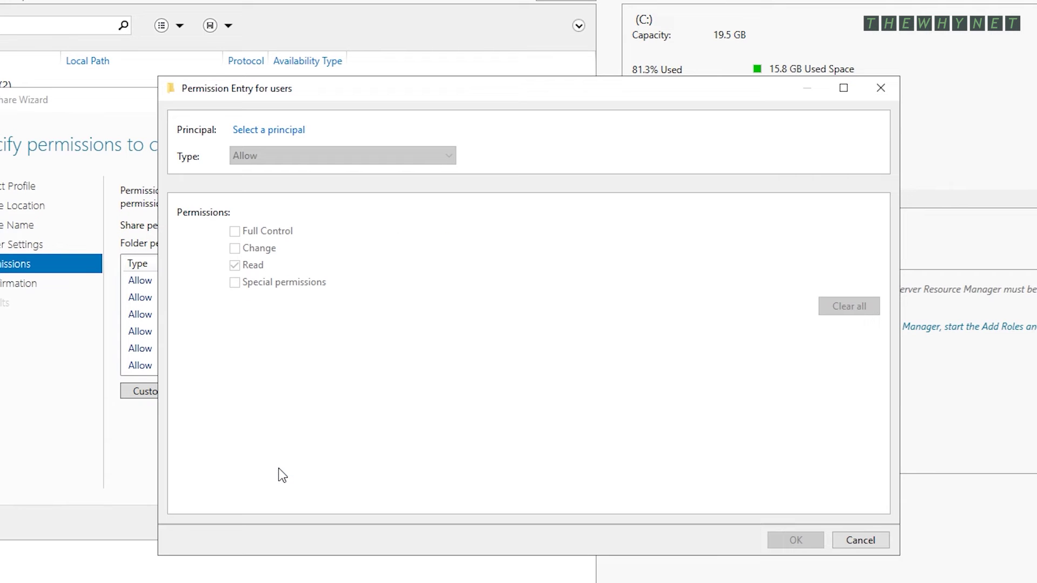
left_click(252, 129)
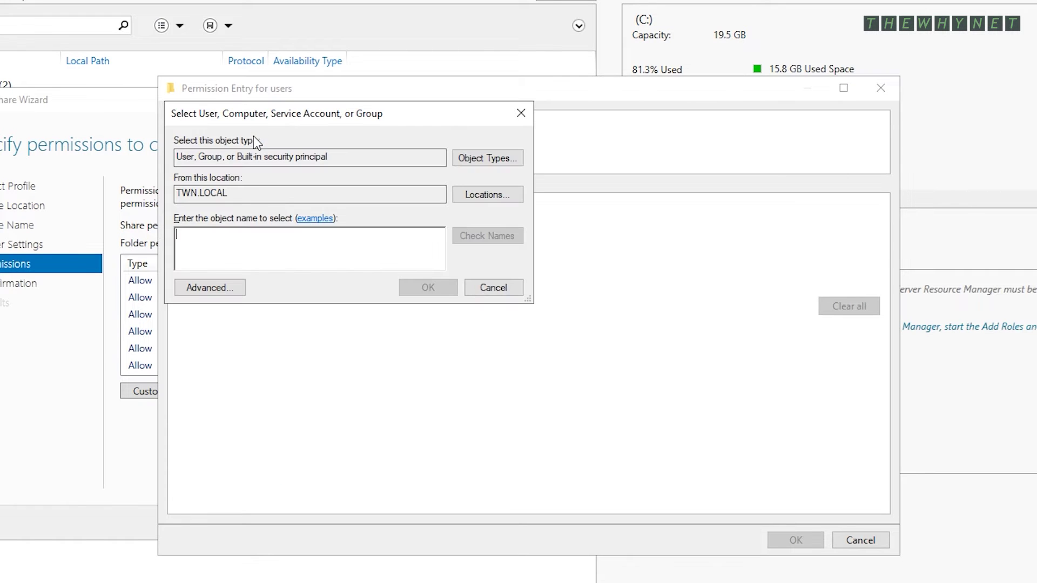
type("domain")
key("Return")
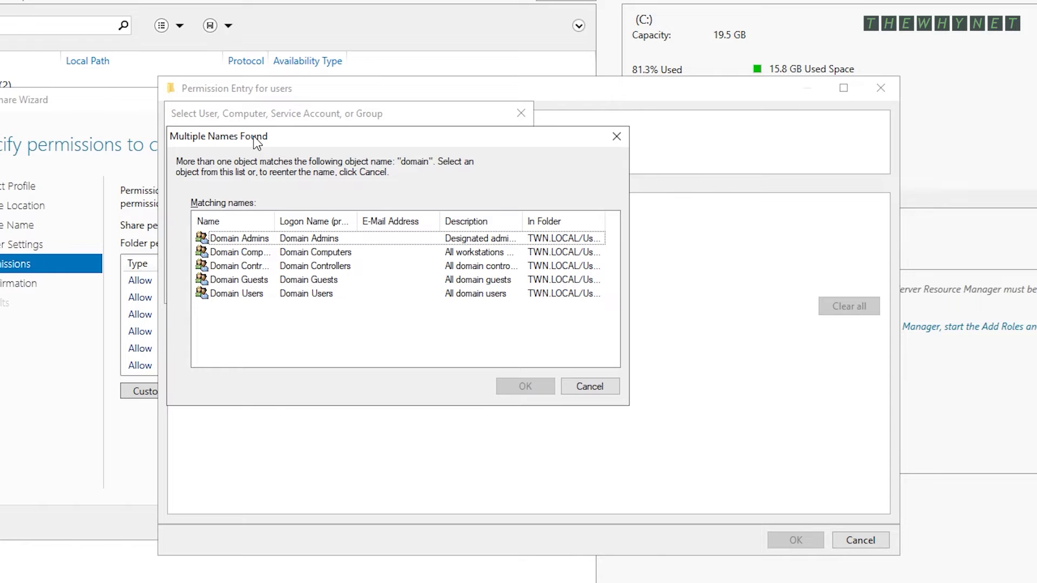
key("Down")
key("Down")
key("Down")
key("Down")
key("Return")
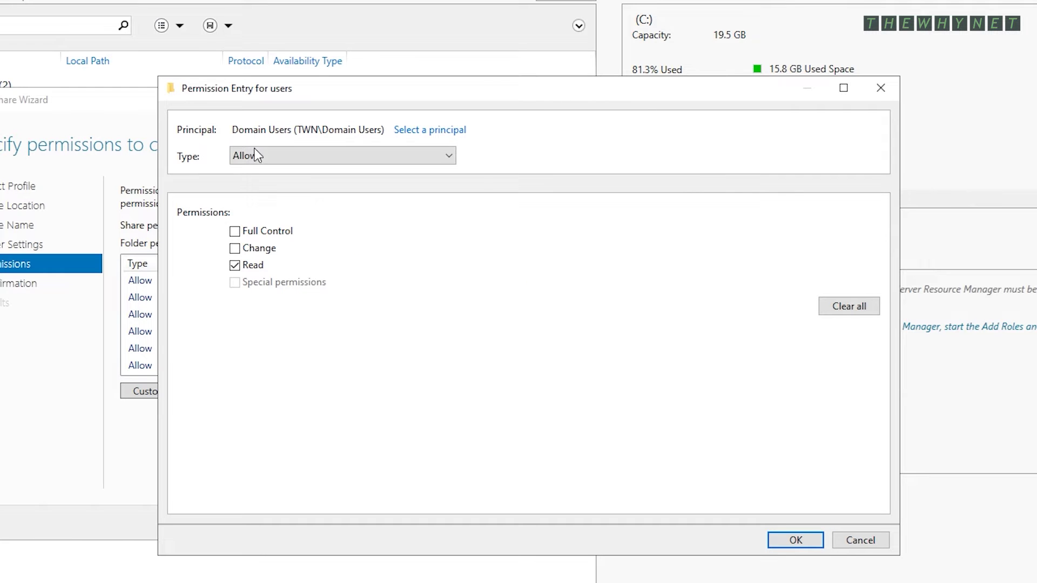
left_click(251, 249)
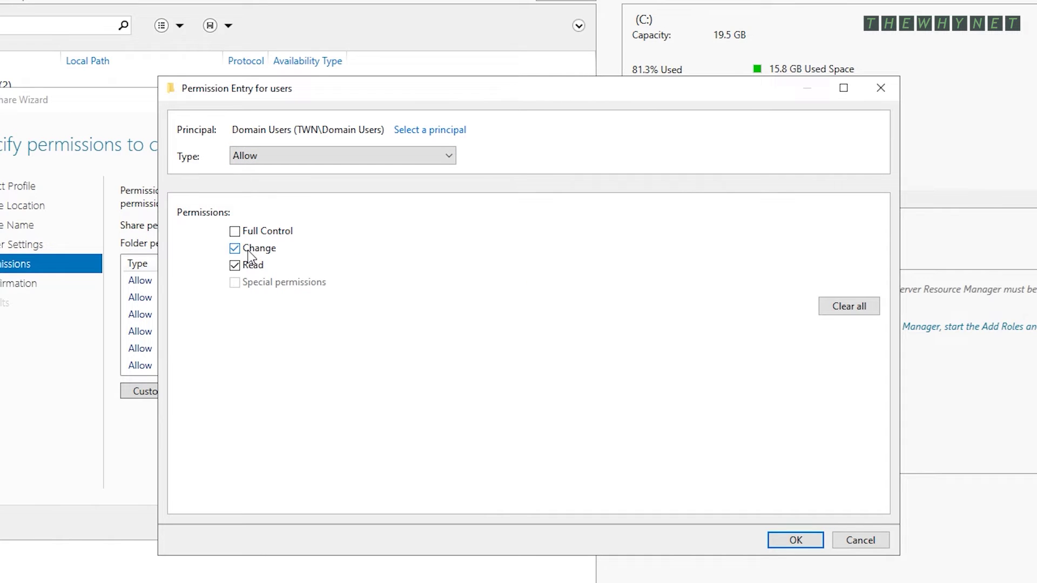
left_click(797, 541)
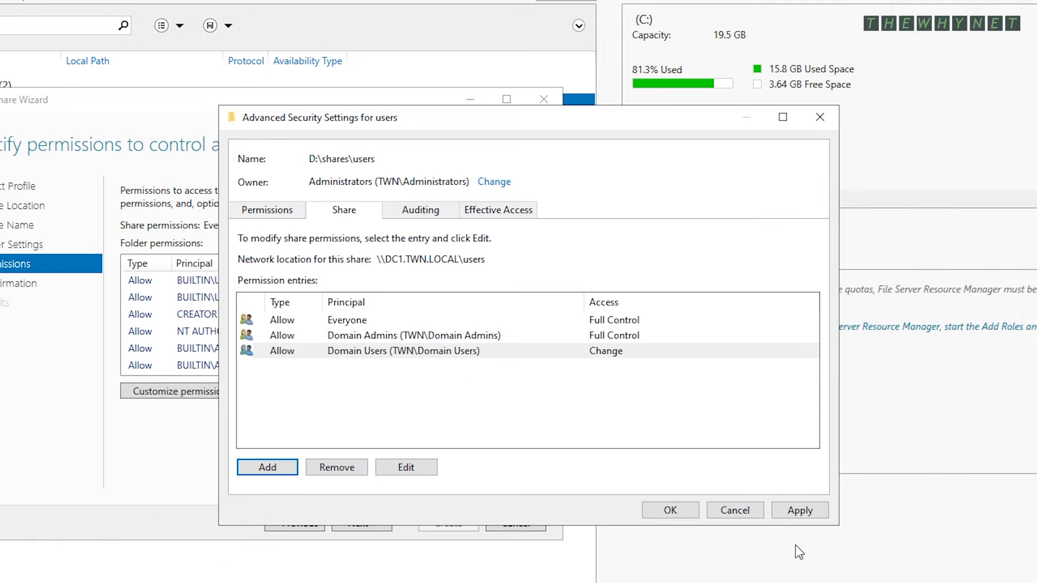
Step: Remove Everyone from the share permissions and close advanced settings keeping the changes
left_click(358, 322)
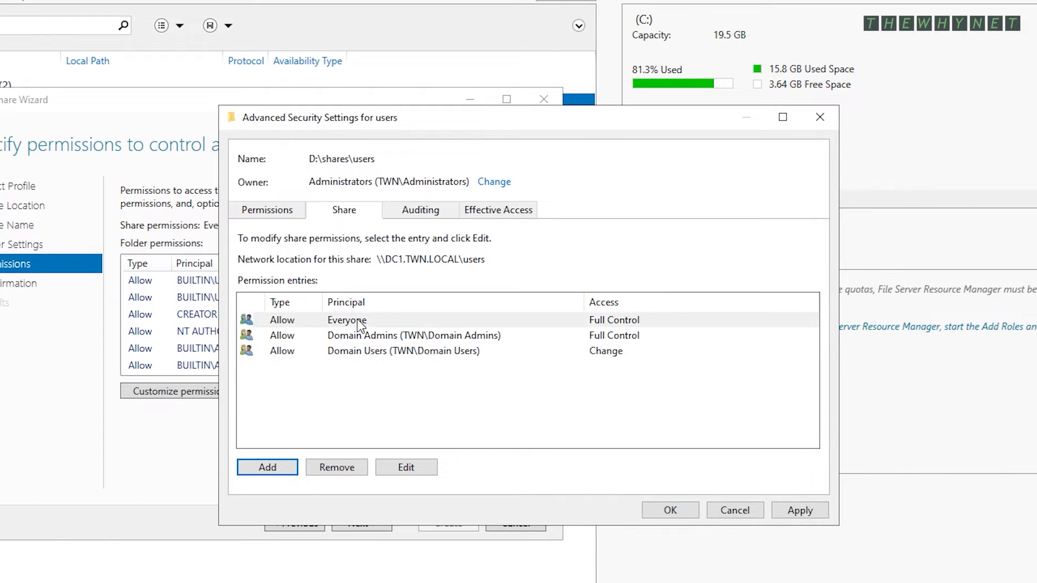
left_click(339, 468)
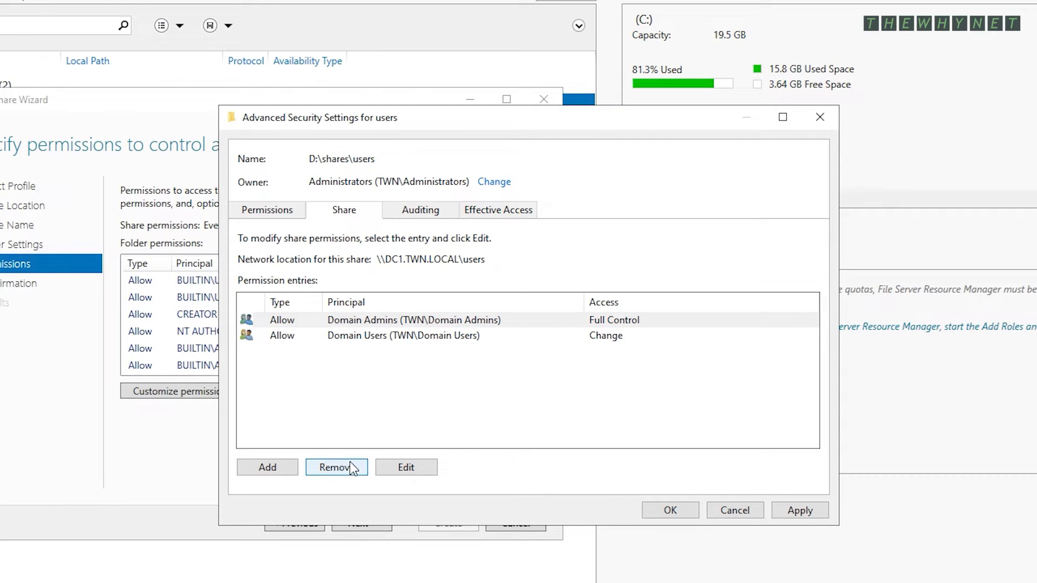
left_click(668, 511)
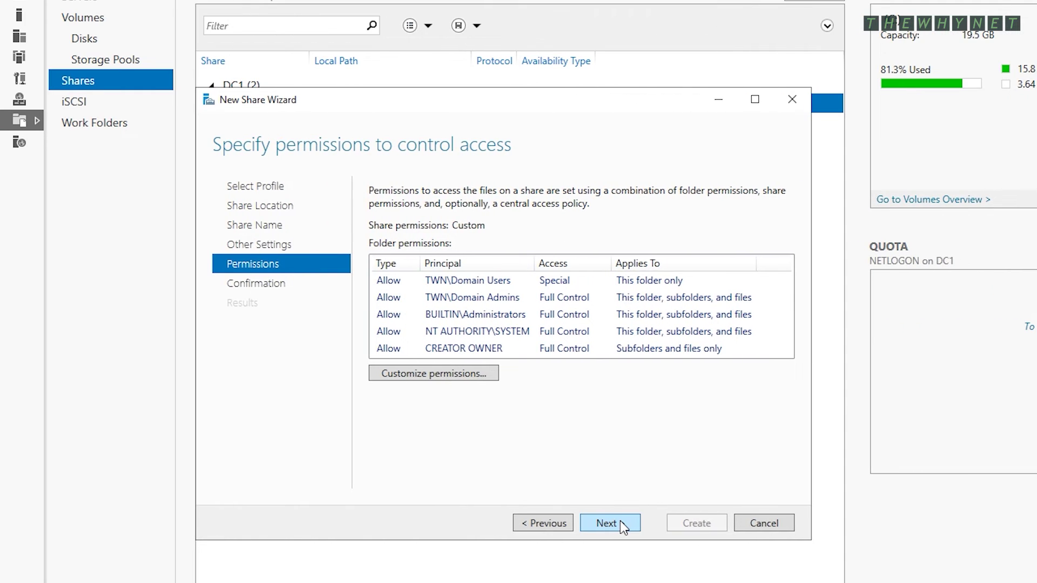
Step: Create the users share, close the wizard, and launch Group Policy Management from Tools
left_click(621, 520)
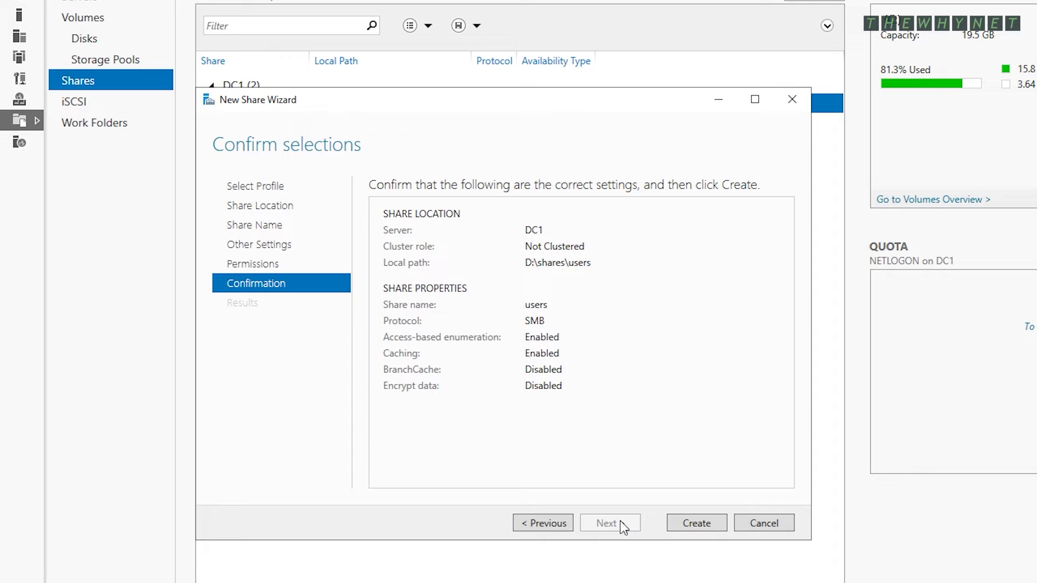
left_click(697, 523)
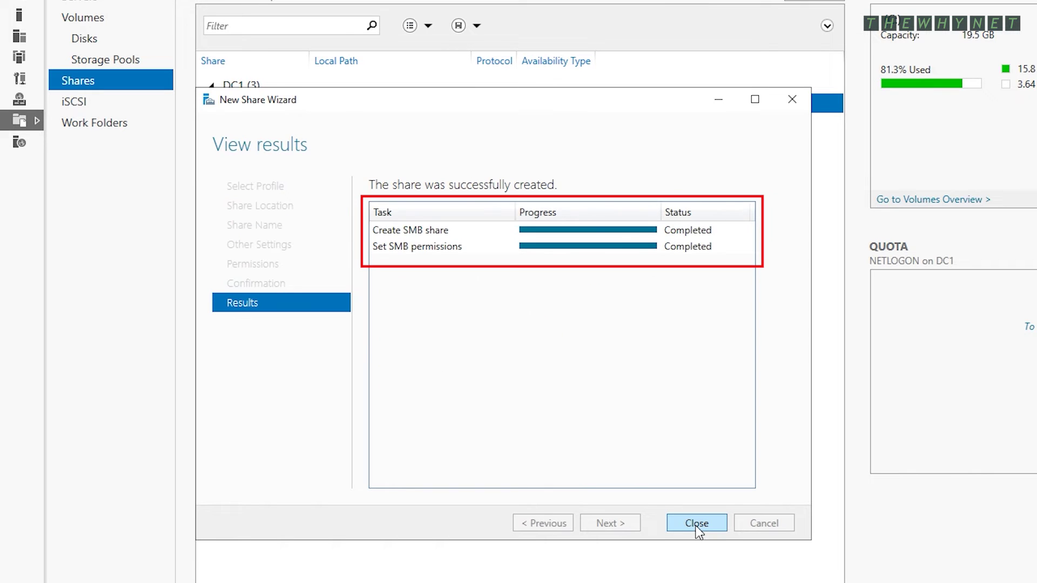
left_click(697, 523)
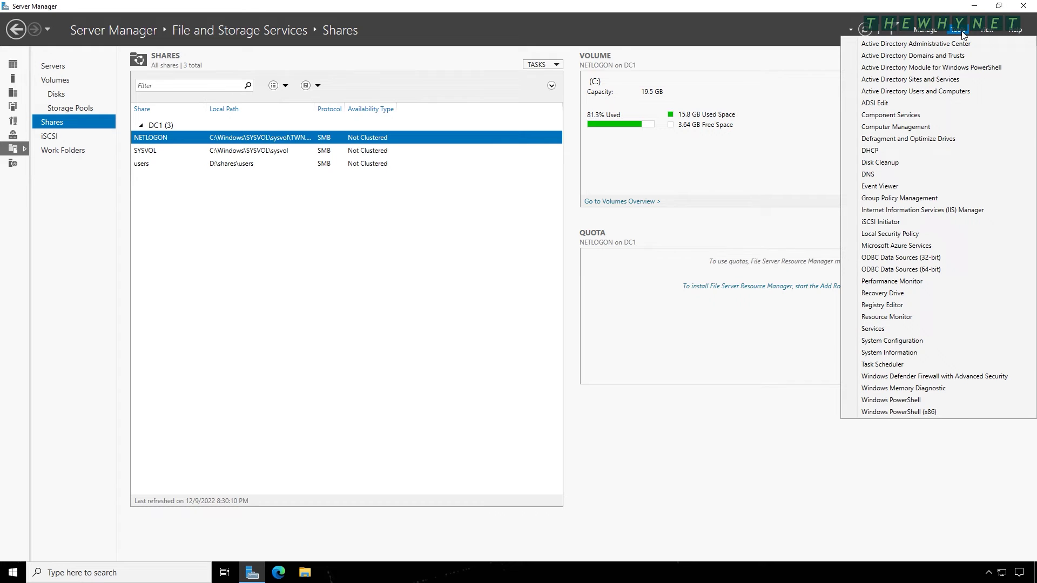
left_click(939, 197)
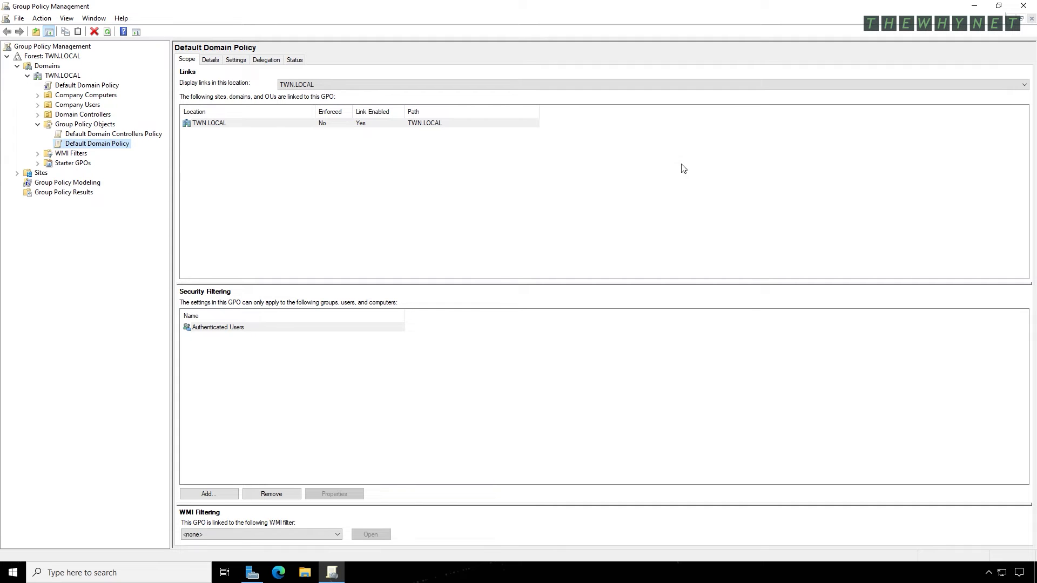
Step: Edit the Default Domain Policy and show Folder Redirection under User Configuration > Policies > Windows Settings
right_click(169, 211)
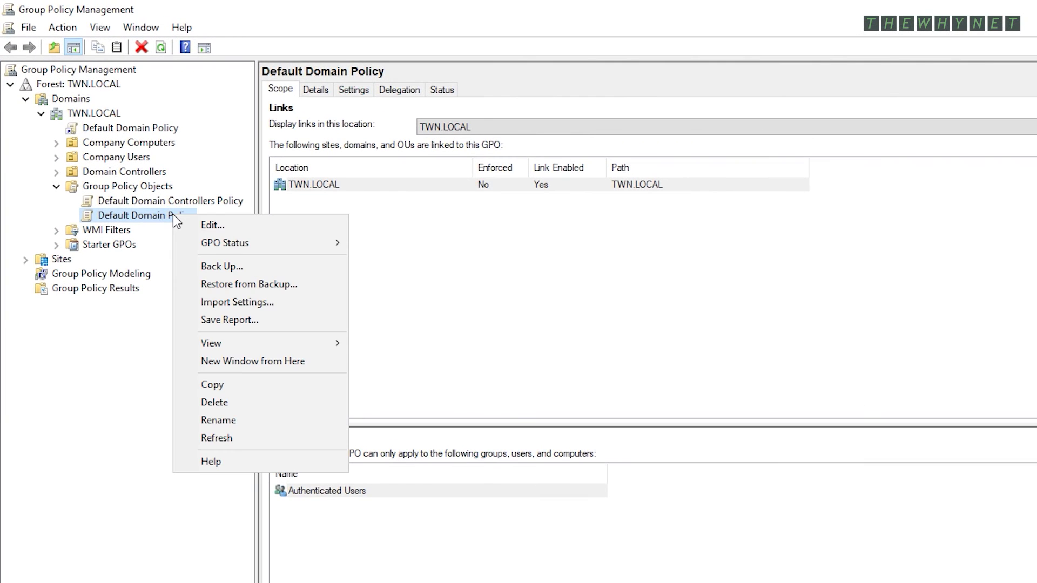
left_click(230, 222)
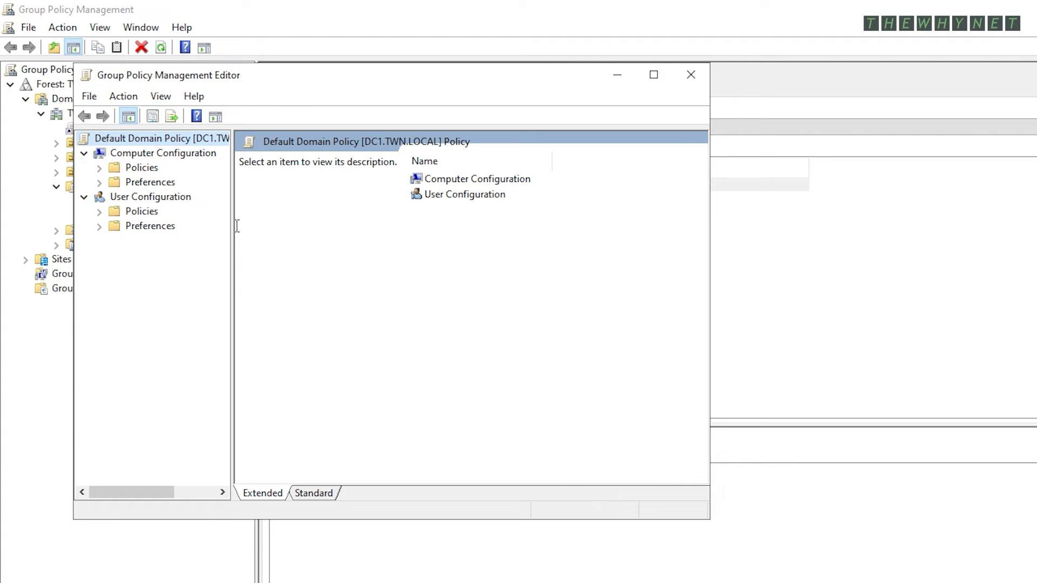
left_click(99, 214)
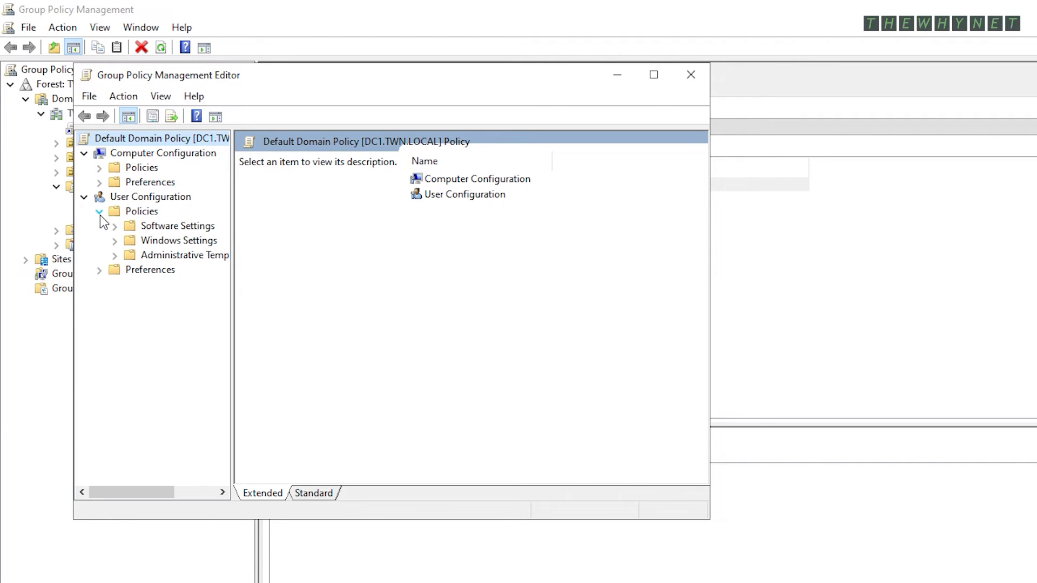
left_click(115, 242)
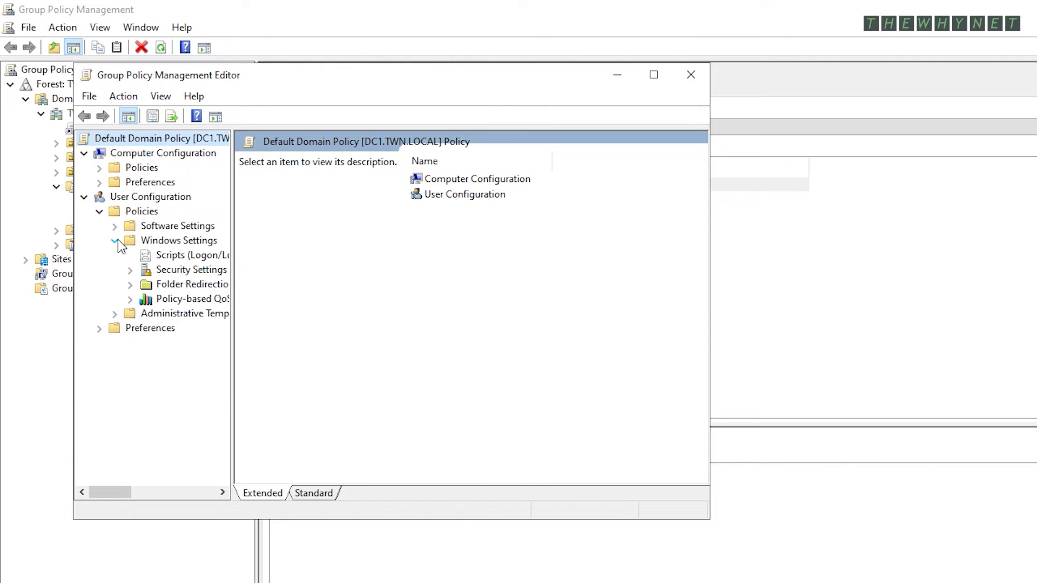
left_click(147, 286)
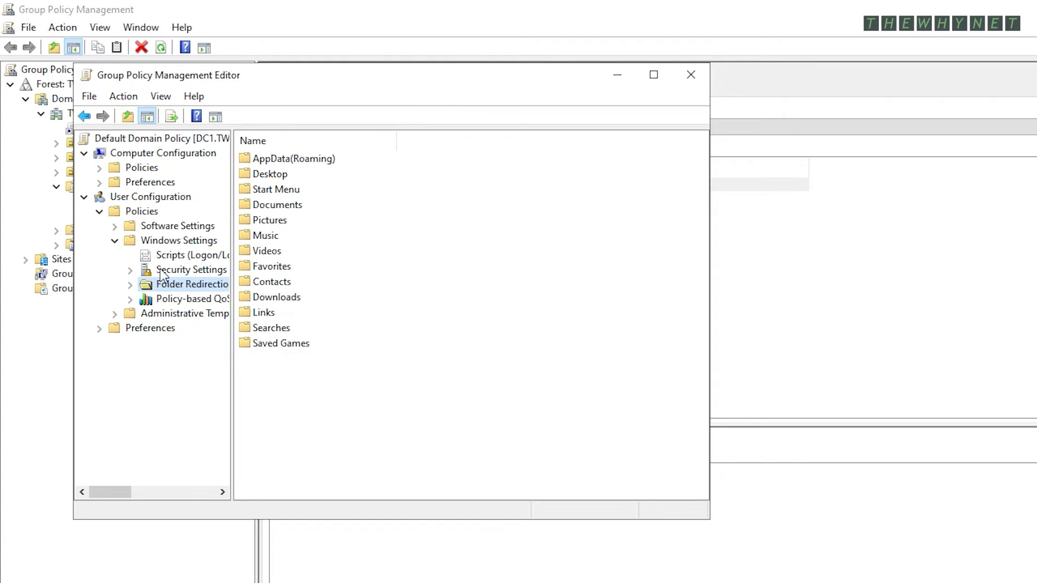
Step: Set Desktop redirection to Basic with root path \\dc1\users, exclusive rights off, and accept the warning
right_click(282, 174)
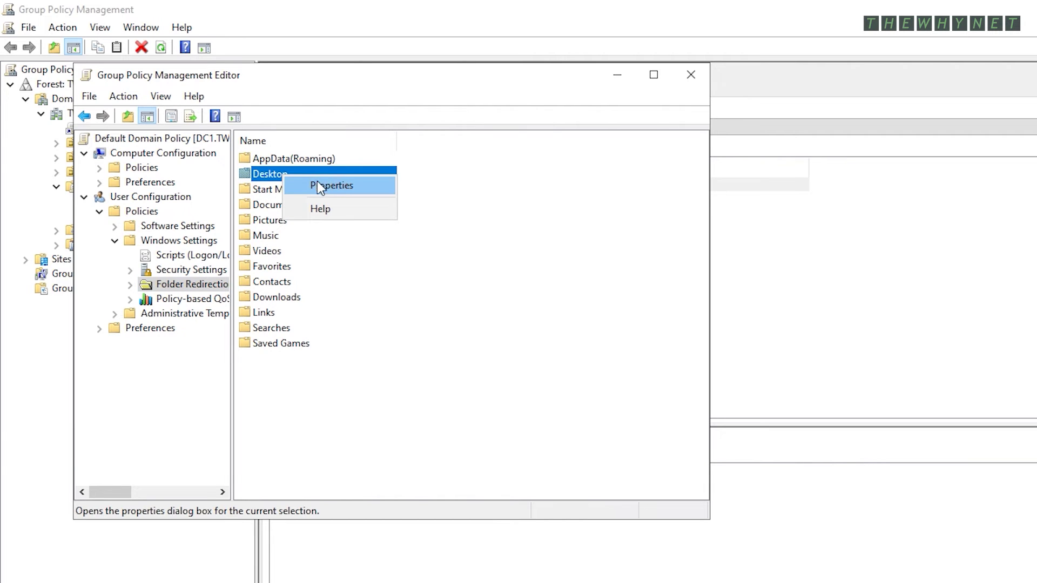
left_click(334, 185)
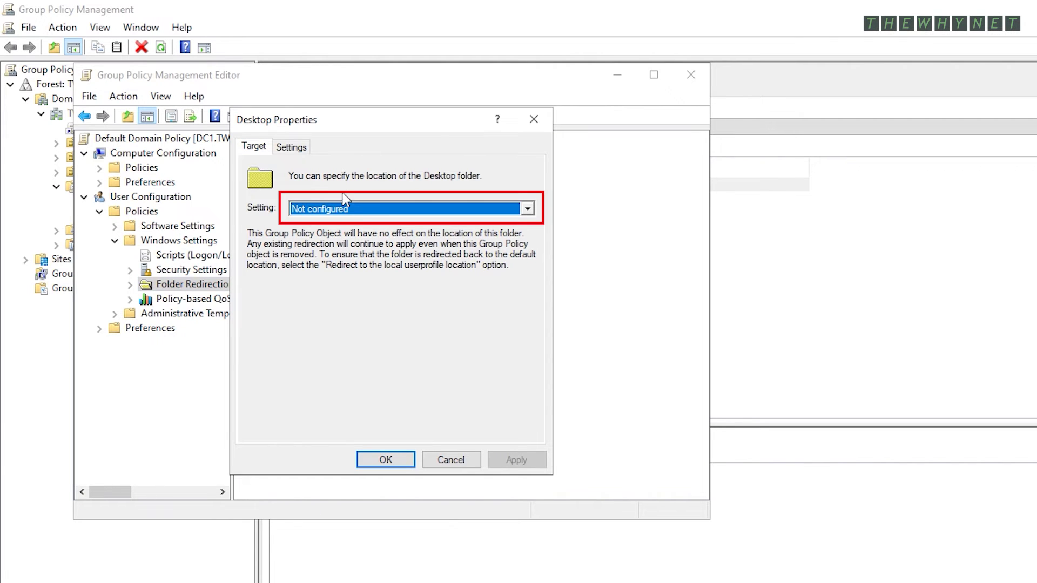
left_click(358, 208)
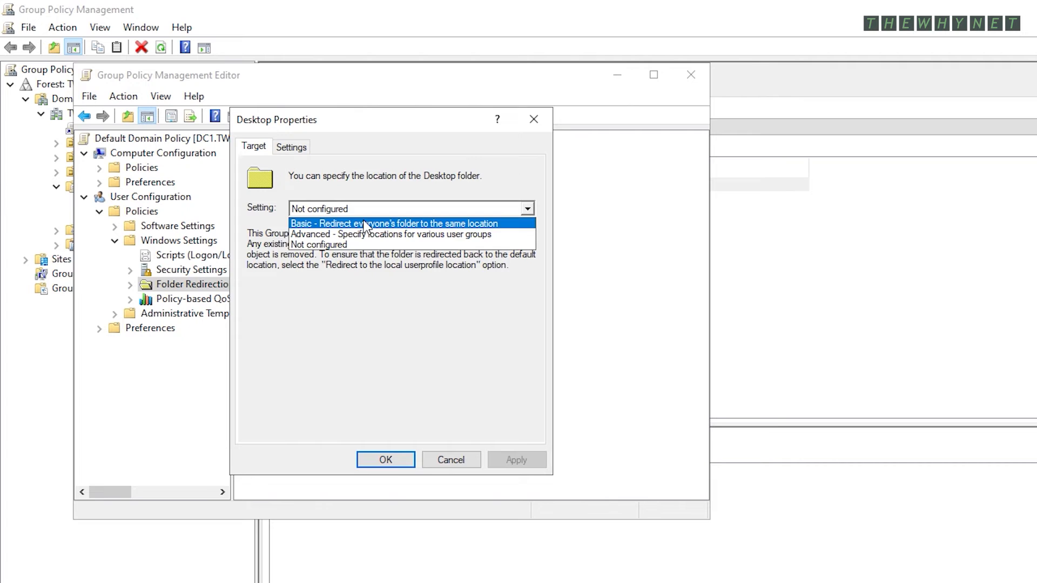
left_click(363, 224)
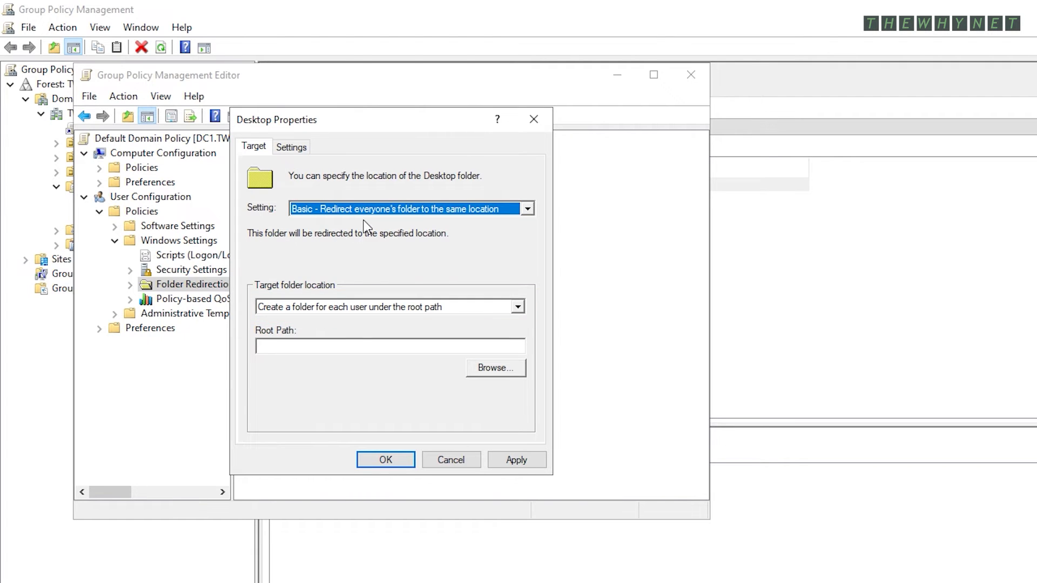
left_click(366, 346)
type("\\")
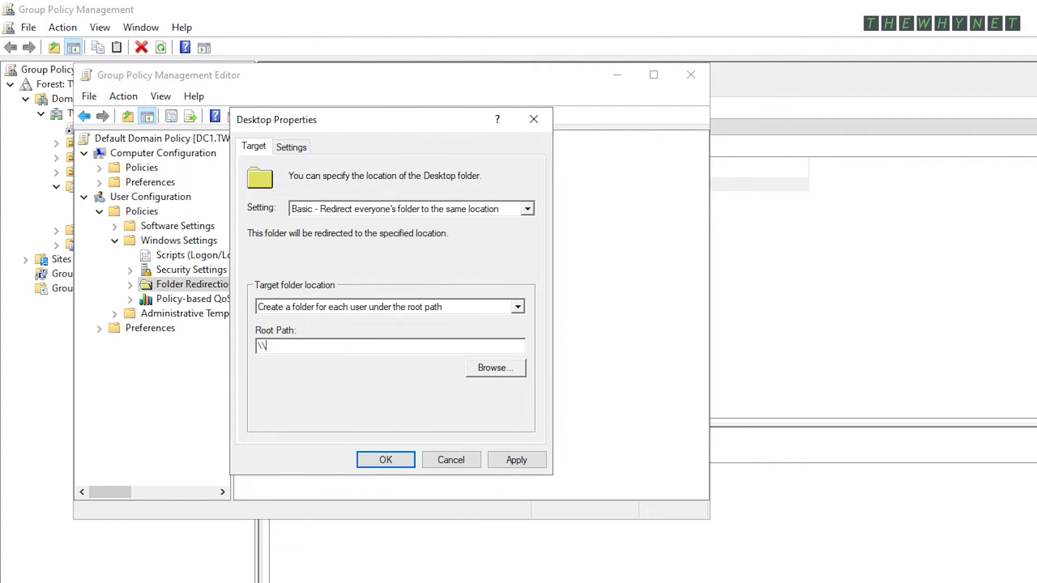
type("dc1\\users")
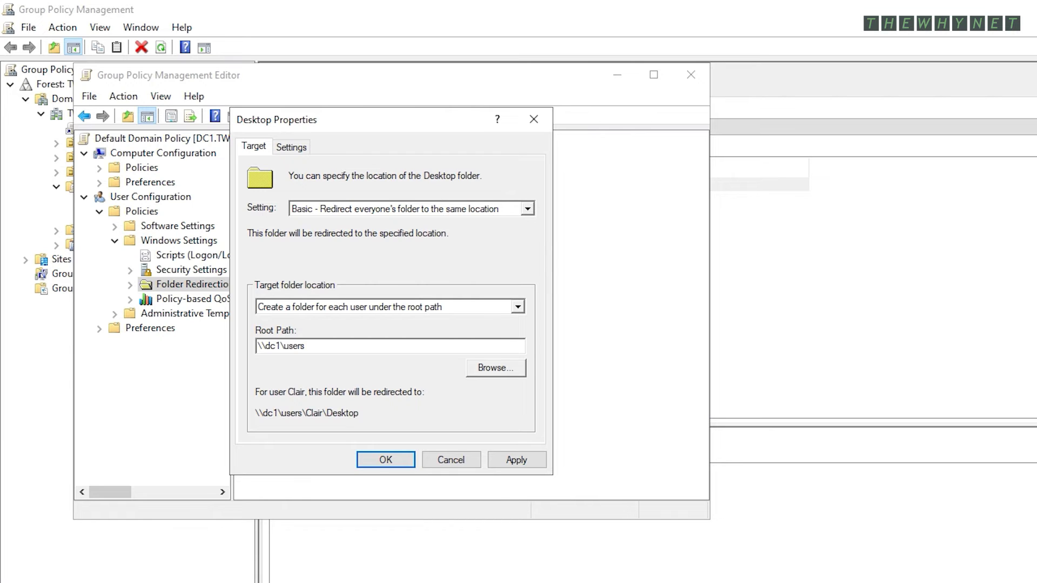
left_click(304, 145)
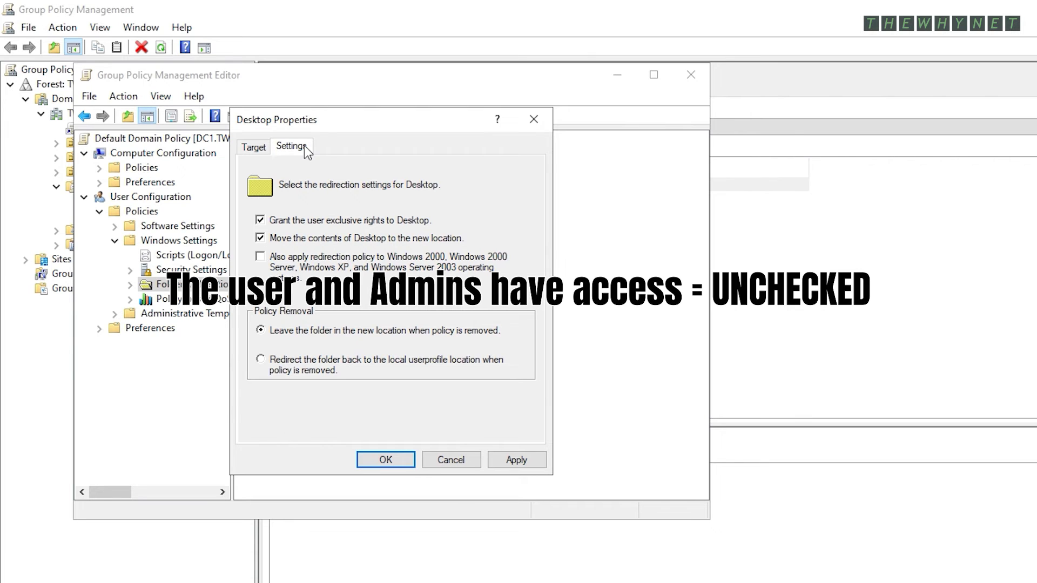
left_click(384, 460)
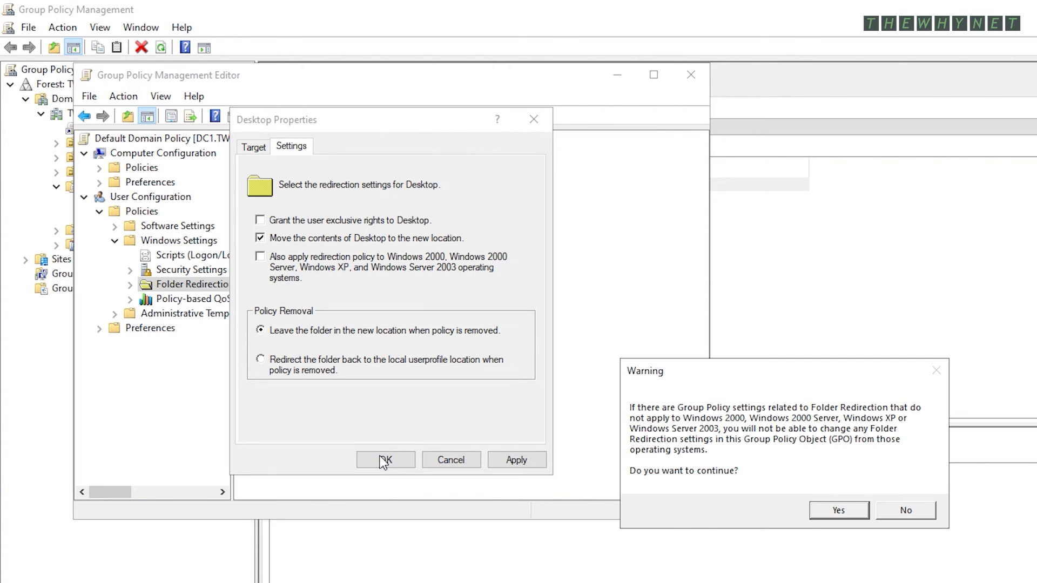
left_click(830, 509)
right_click(277, 205)
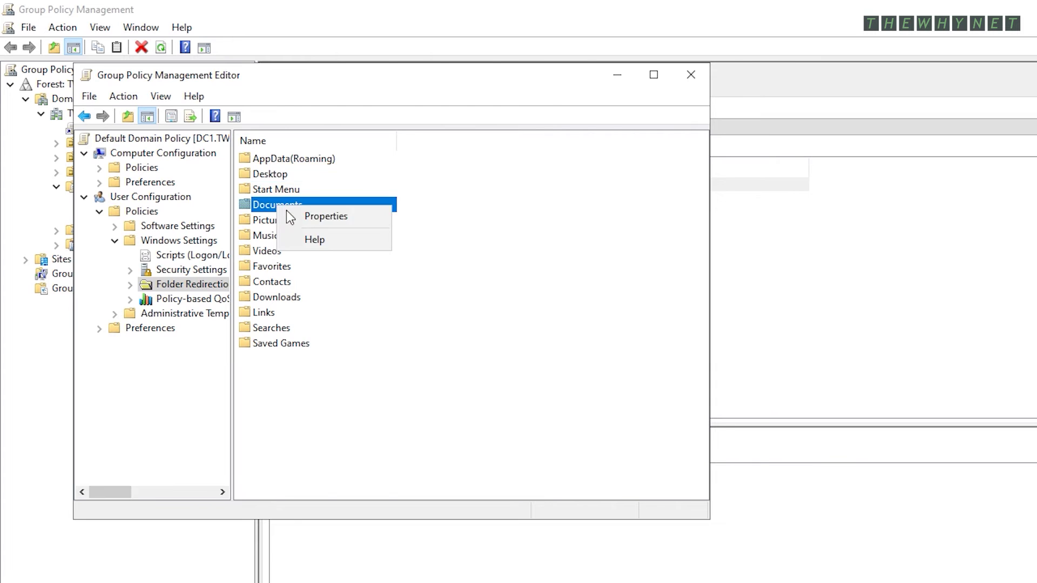
Step: Set Documents redirection to Basic with root path \\dc1\users, clear exclusive rights, and accept the warning
left_click(323, 216)
left_click(327, 211)
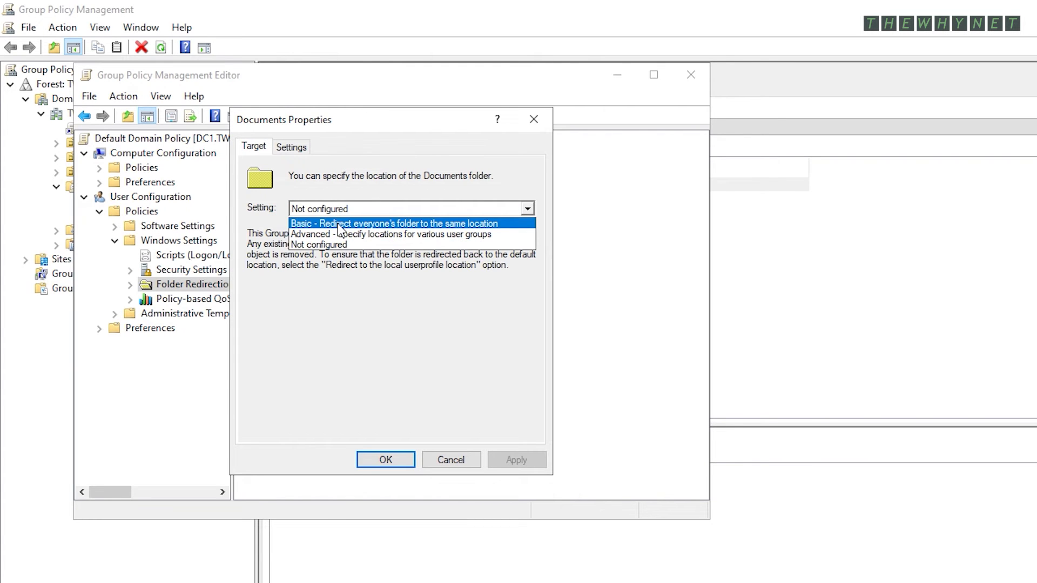
left_click(339, 223)
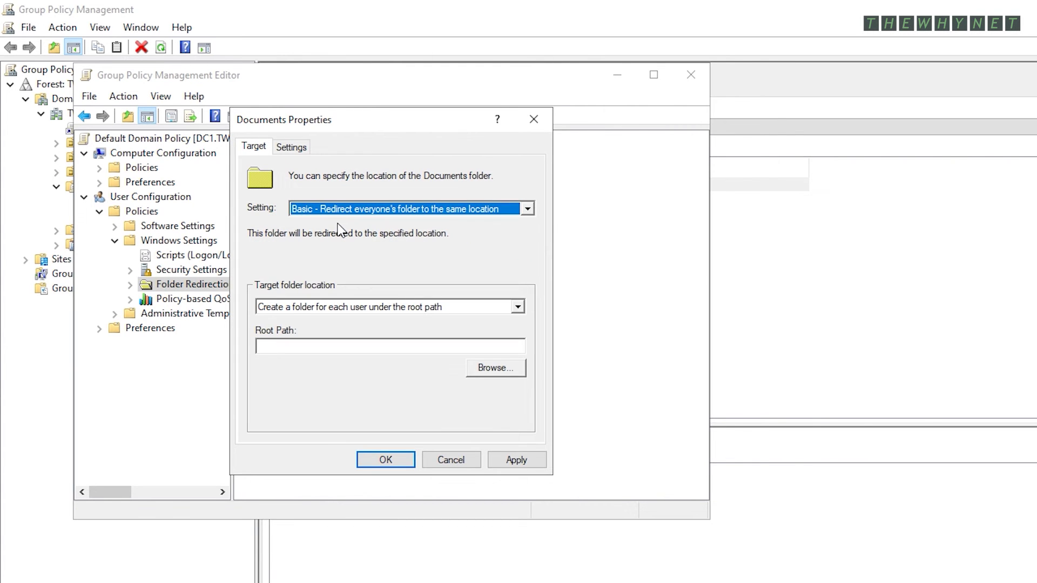
left_click(335, 347)
type("\\\\")
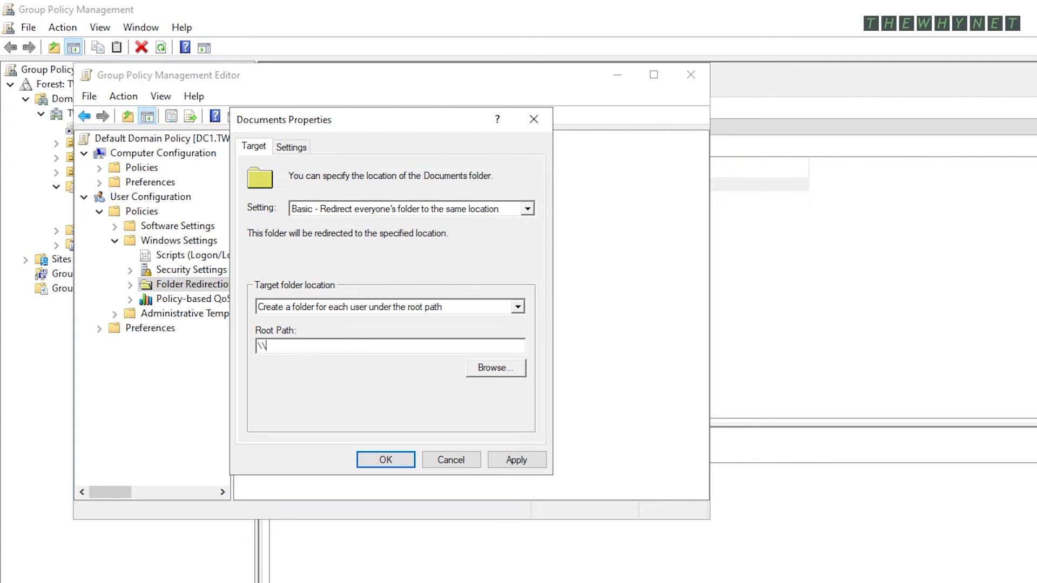
type("dc1\\users")
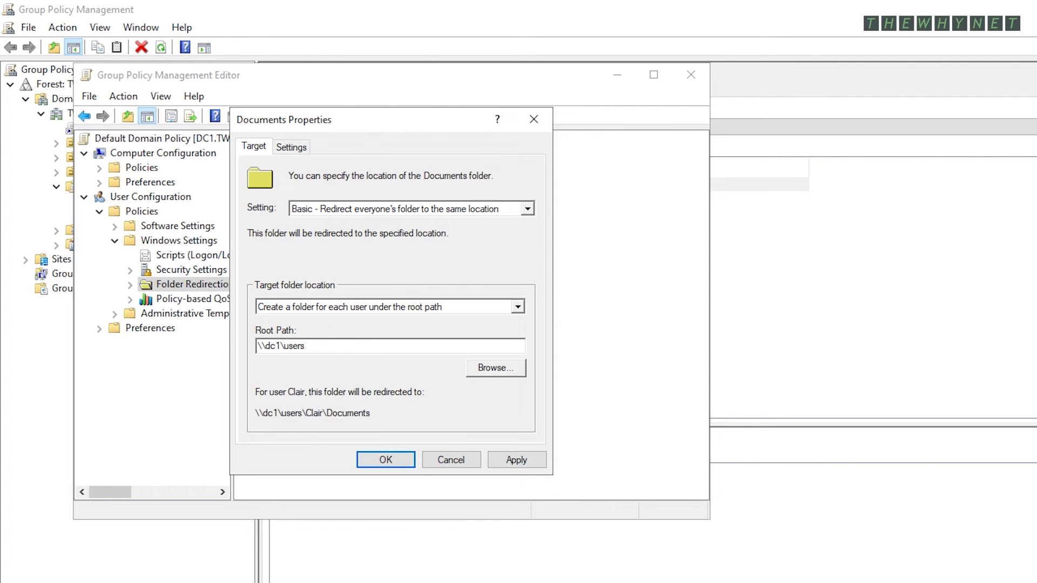
left_click(299, 150)
left_click(285, 223)
left_click(385, 459)
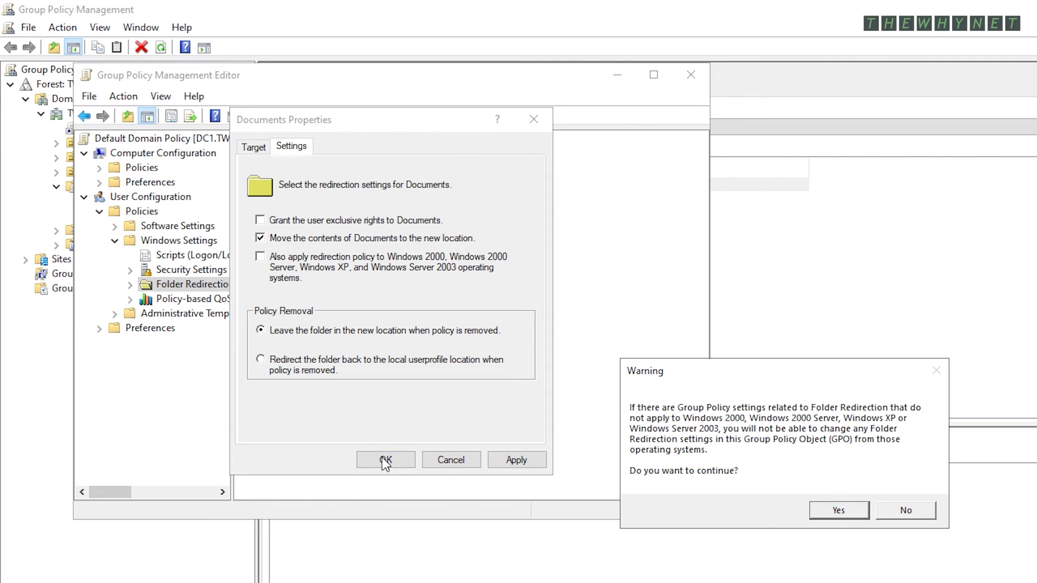
left_click(830, 511)
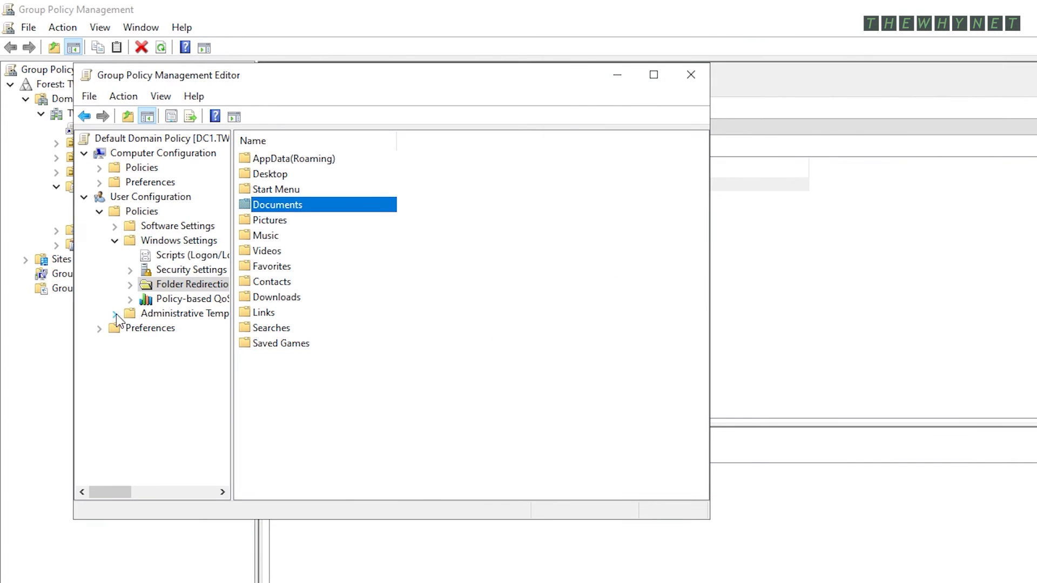
Step: Enable 'Specify administratively assigned Offline Files' under Network > Offline Files and open its folder list
left_click(114, 314)
left_click(157, 358)
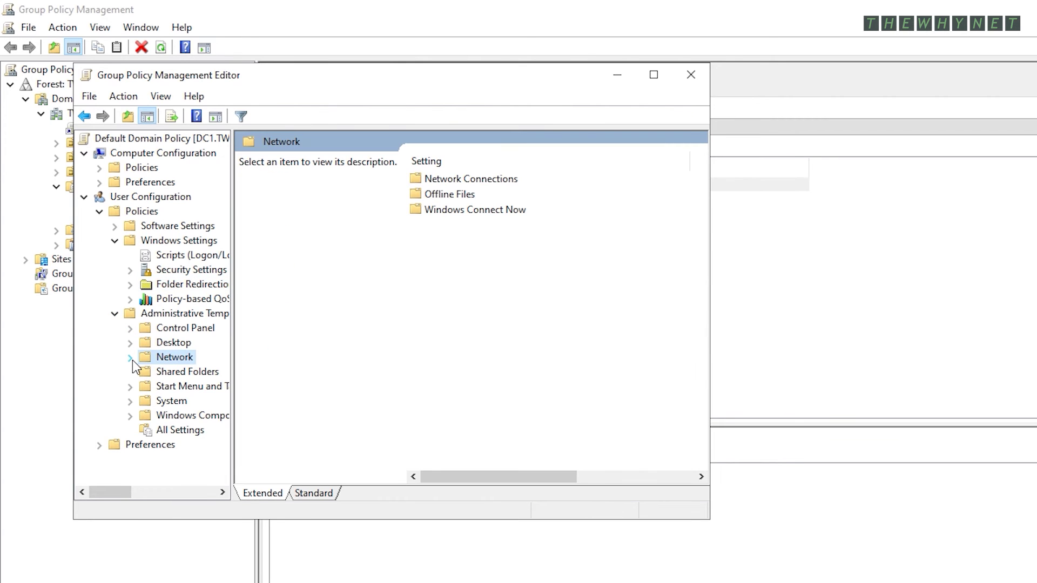
left_click(130, 357)
left_click(165, 387)
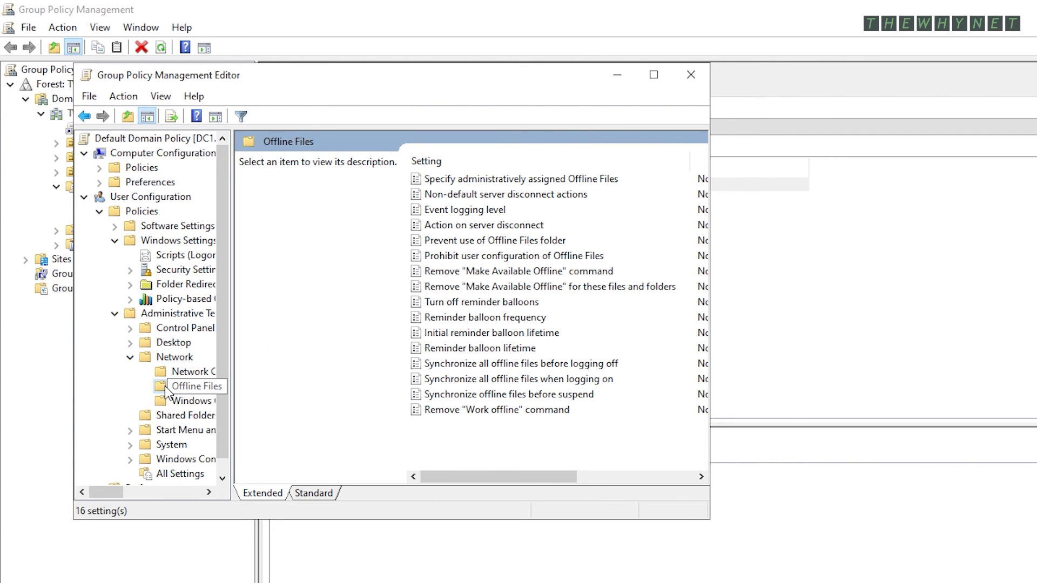
double_click(534, 184)
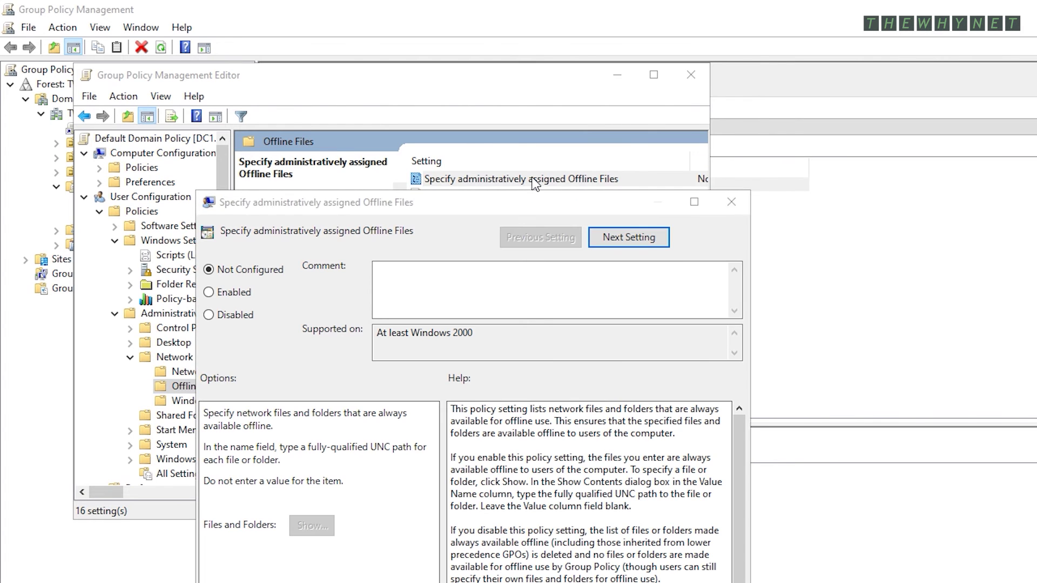
left_click(231, 293)
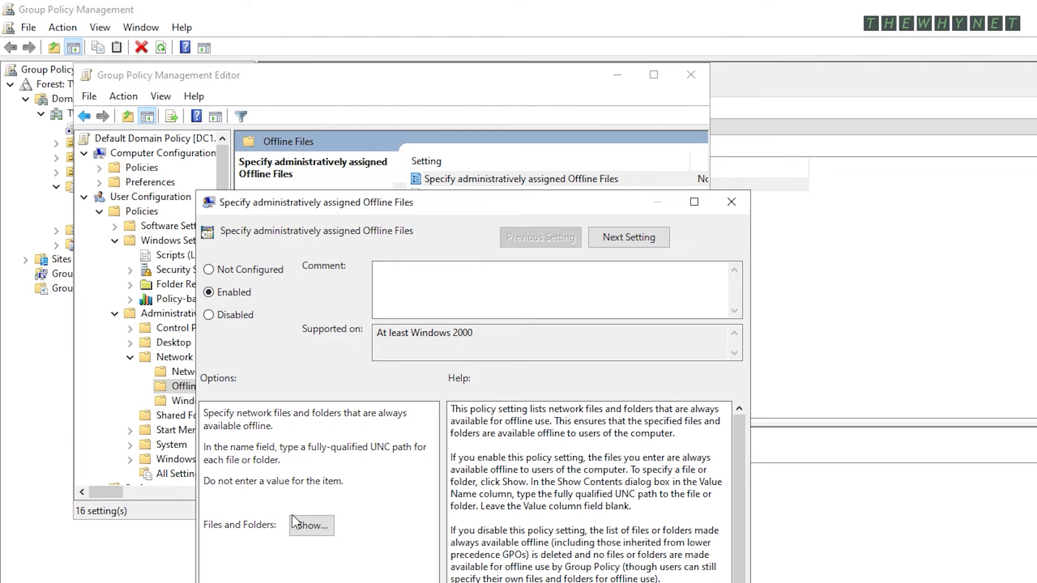
left_click(308, 527)
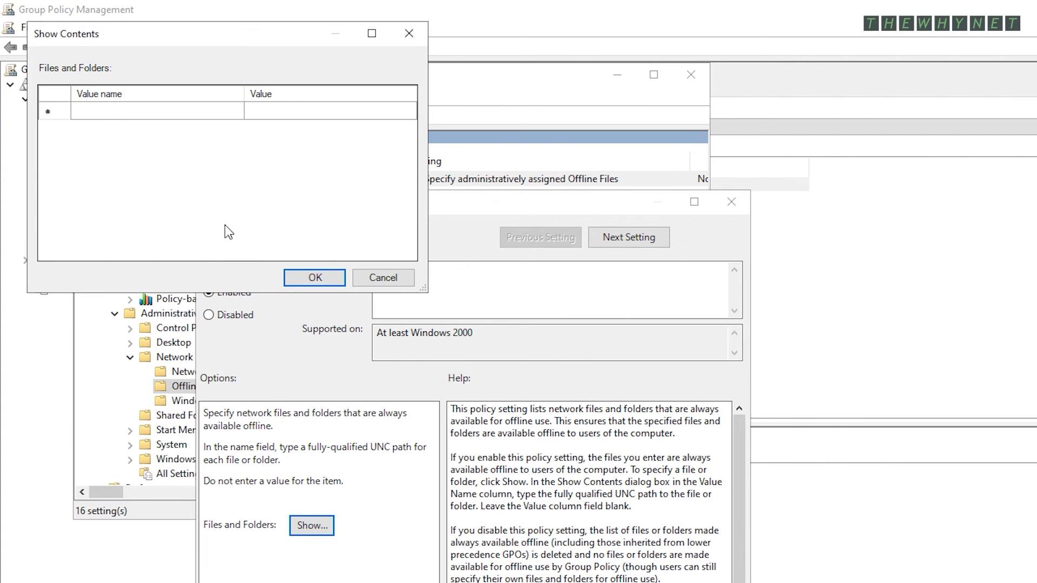
Step: Add \\dc1\users\%USERNAME%\Desktop and \\dc1\users\%USERNAME%\Documents as offline folders, then confirm both dialogs
left_click(206, 112)
left_click(207, 113)
type("\\dc1\\")
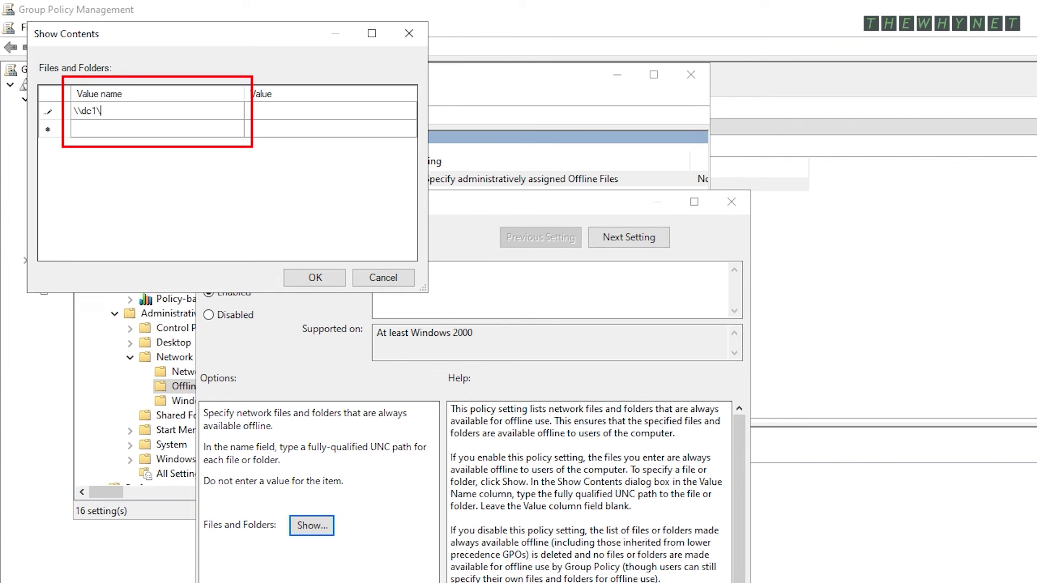
type("u")
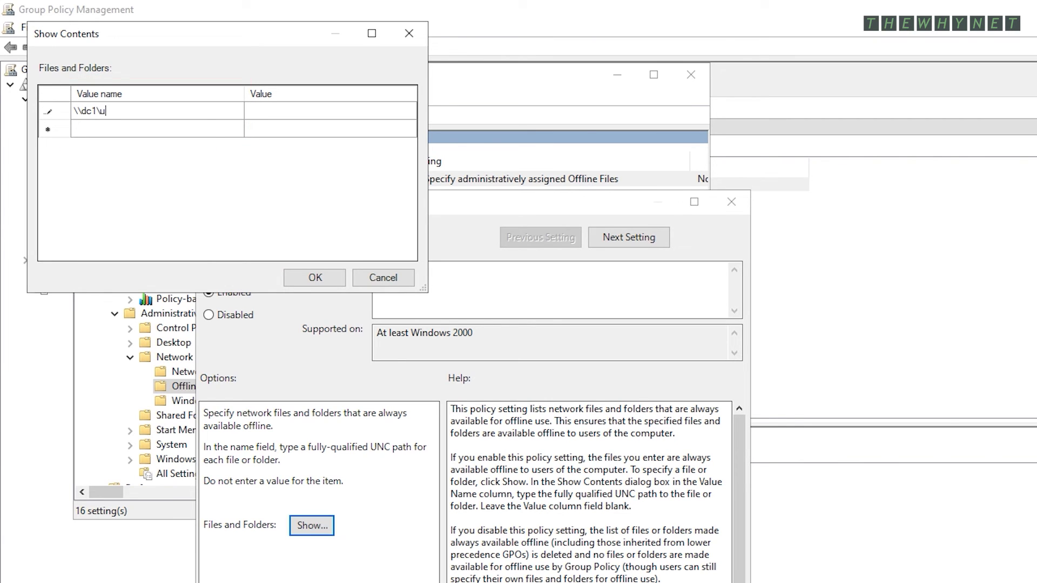
type("sers")
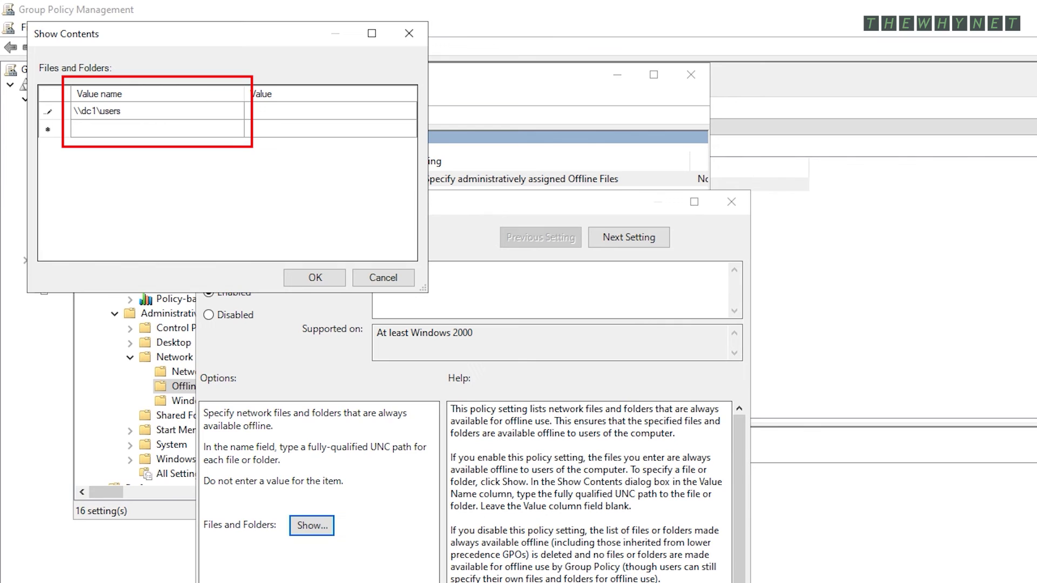
type("\\%")
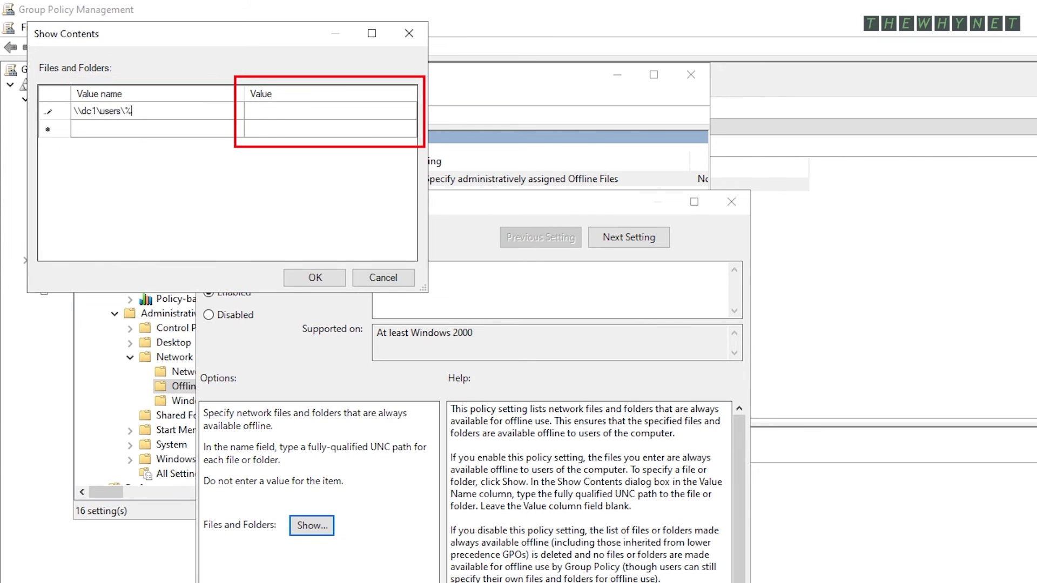
type("USERNAME")
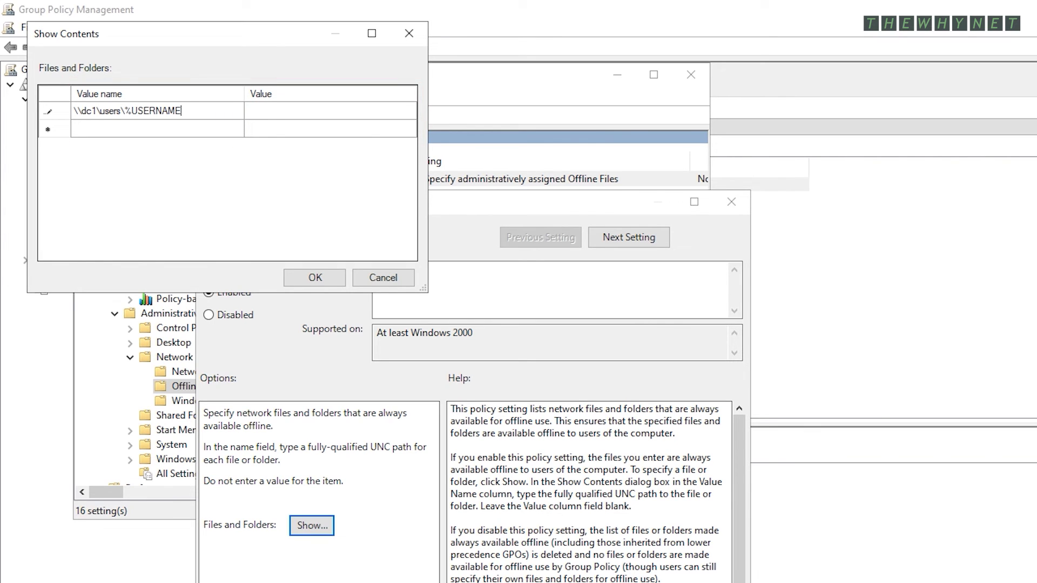
type("%")
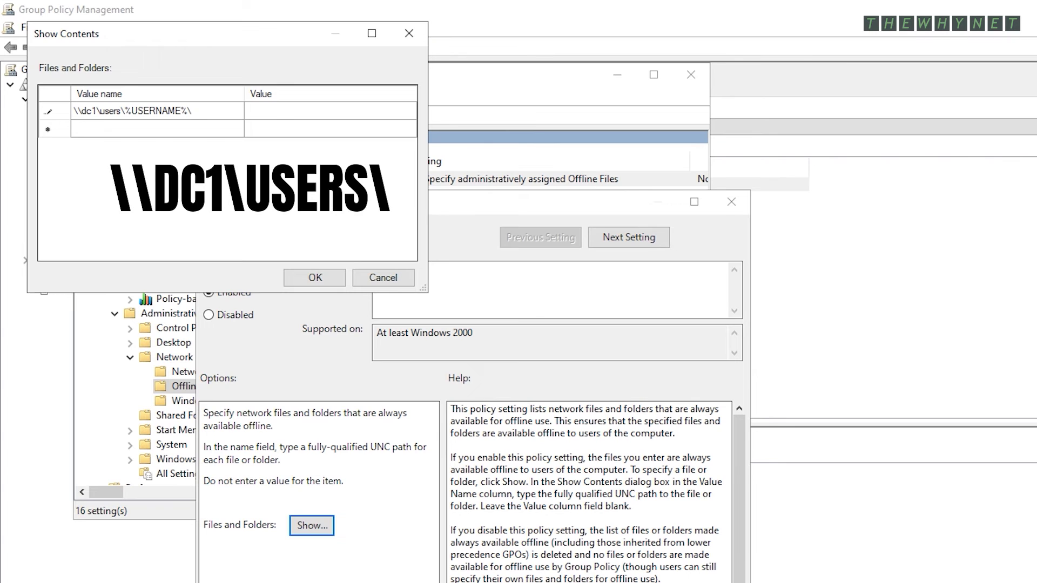
type("\\Desktop")
left_click(210, 125)
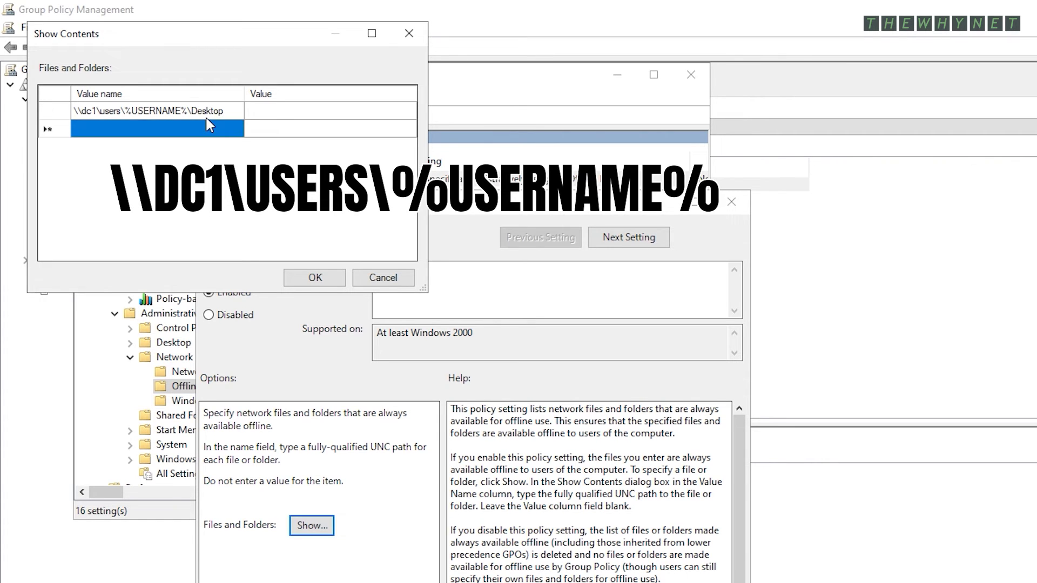
left_click(205, 125)
type("\\")
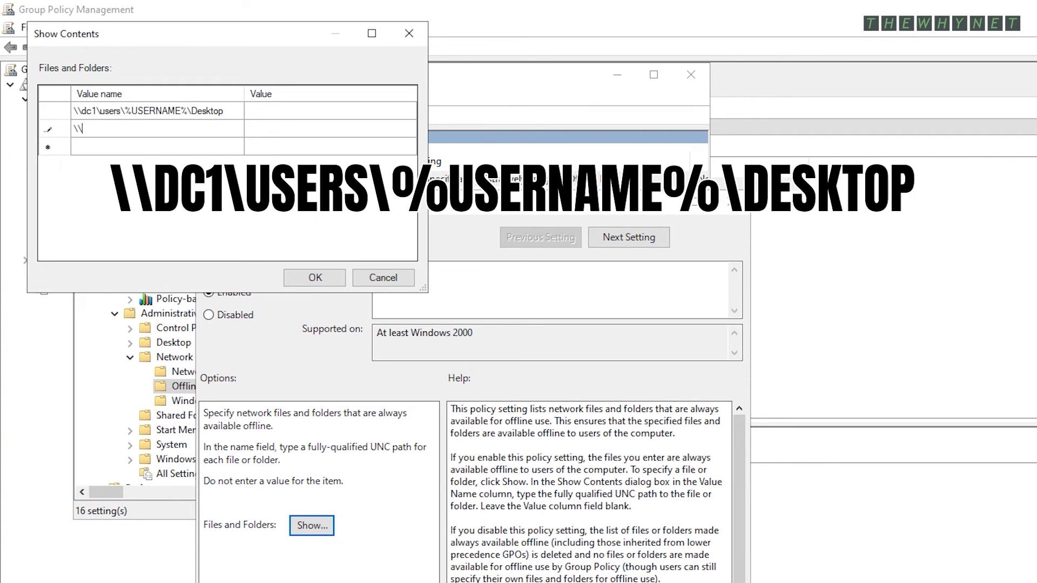
type("dc1\\users\\%USERNAME%\\")
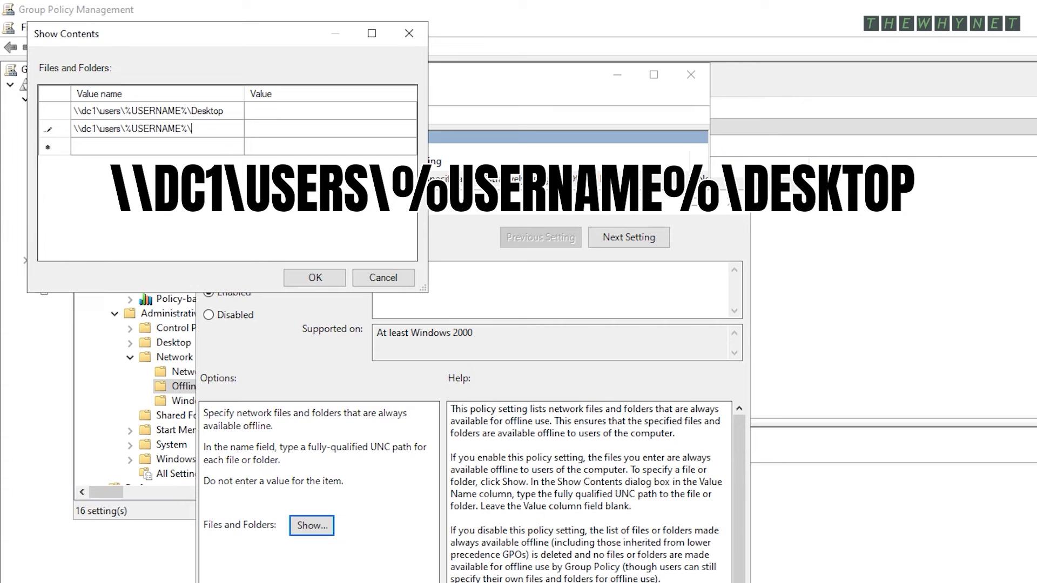
type("Documents")
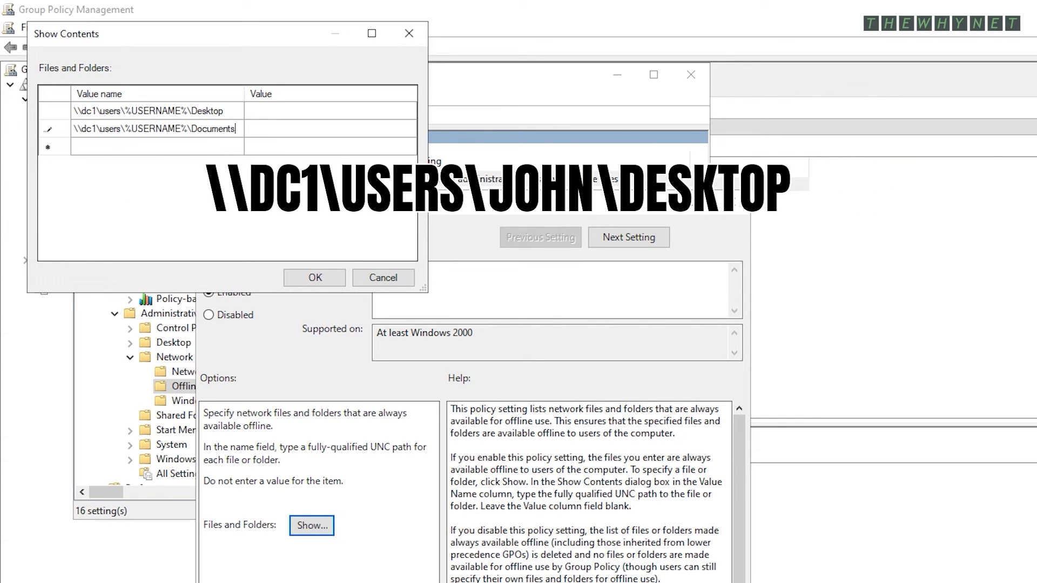
key("Return")
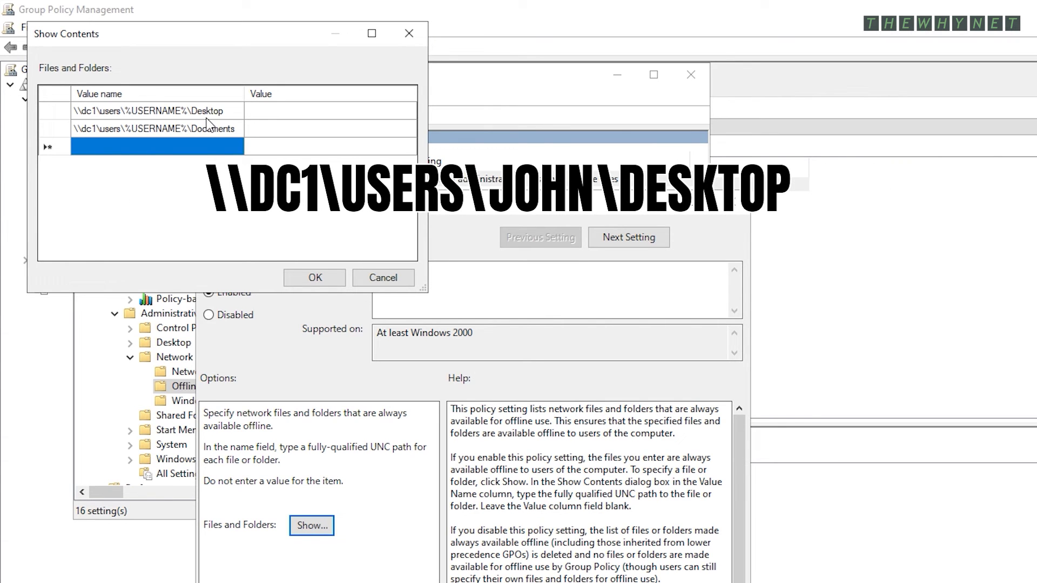
left_click(315, 278)
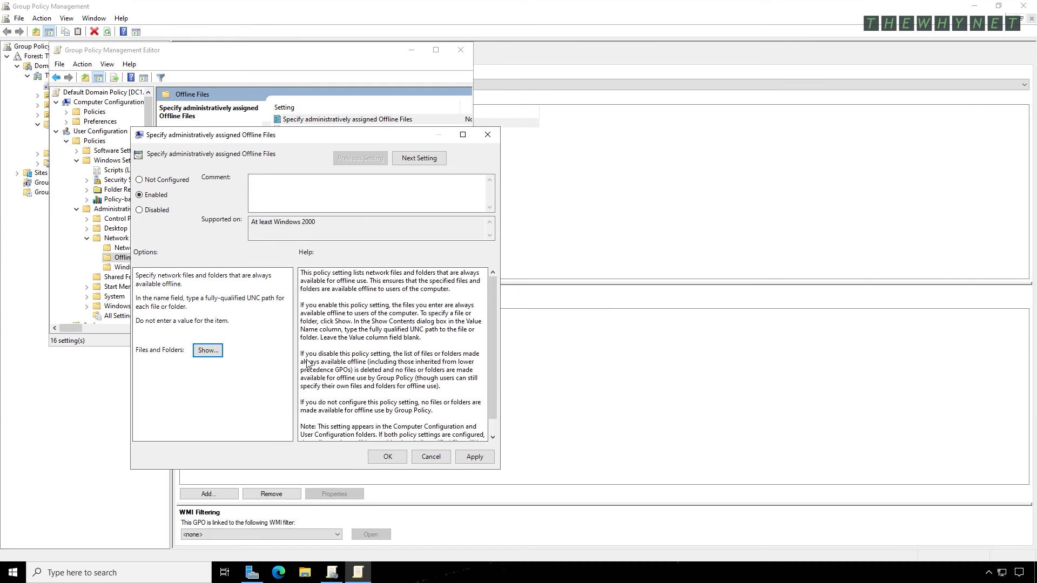
left_click(382, 458)
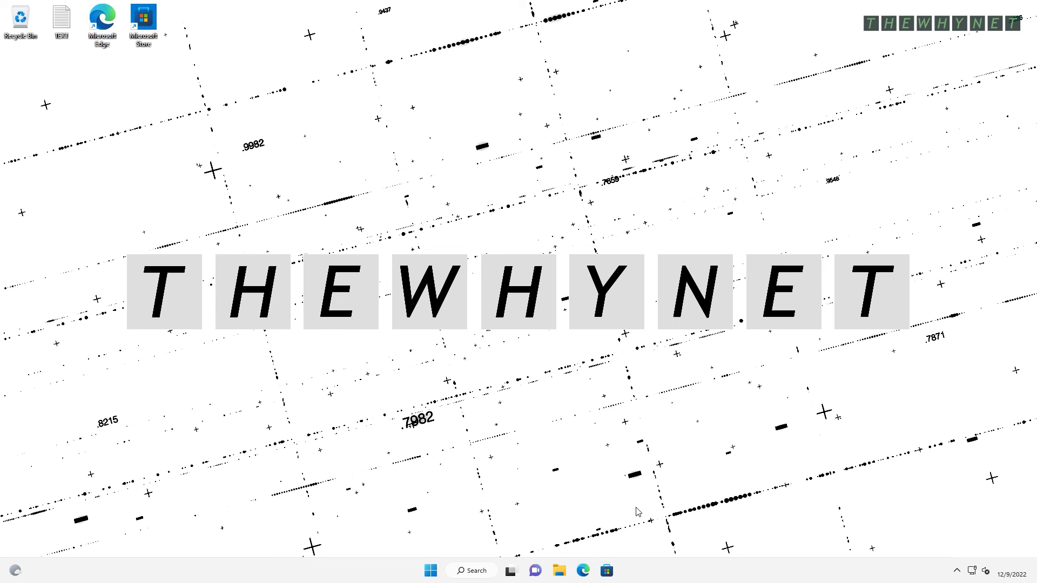
key("super")
Step: Launch Command Prompt on the client and run gpupdate /force
type("d")
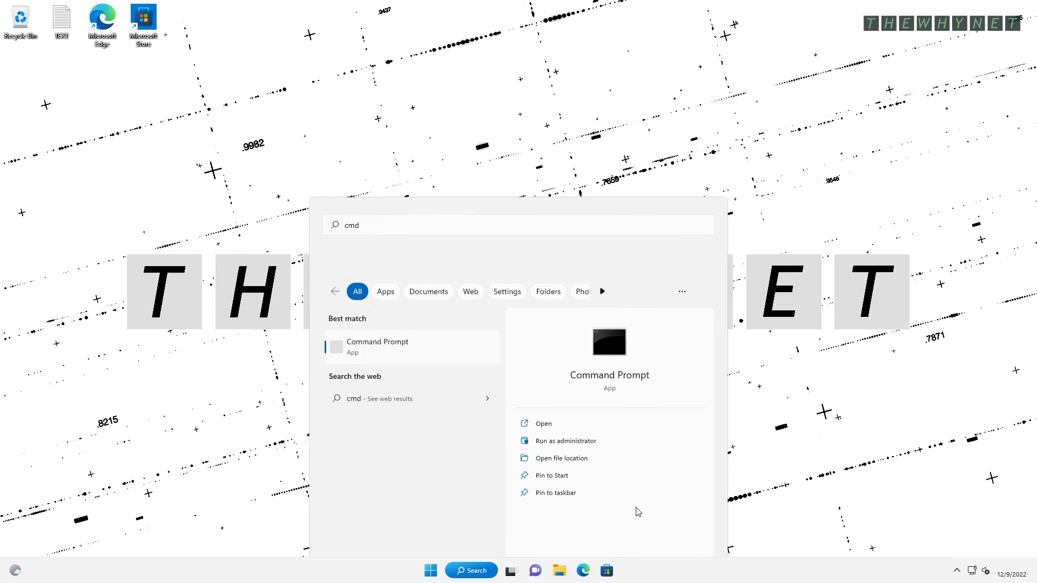
key("Return")
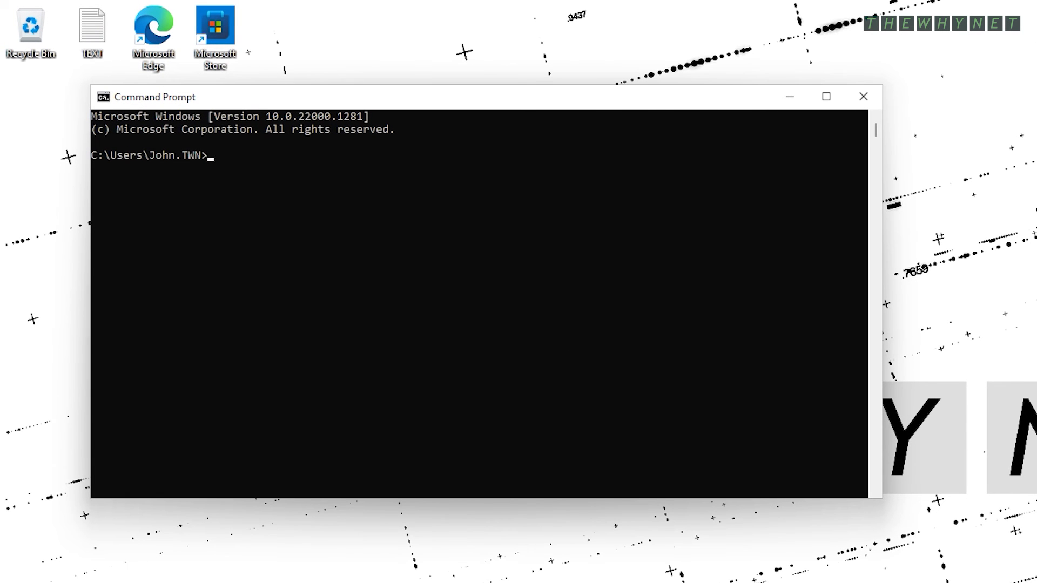
type("gpupdate /force")
key("Return")
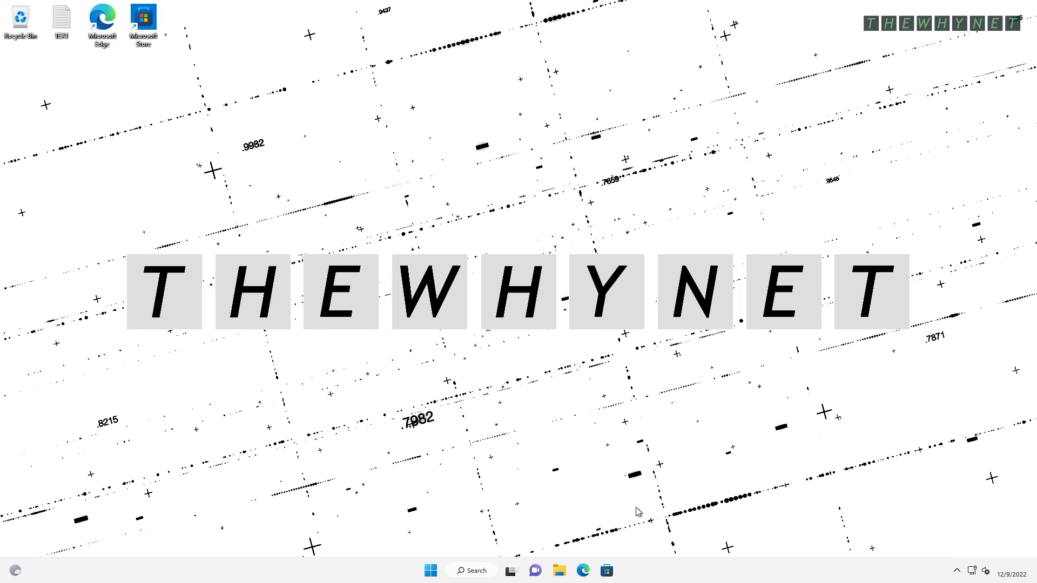
left_click(560, 571)
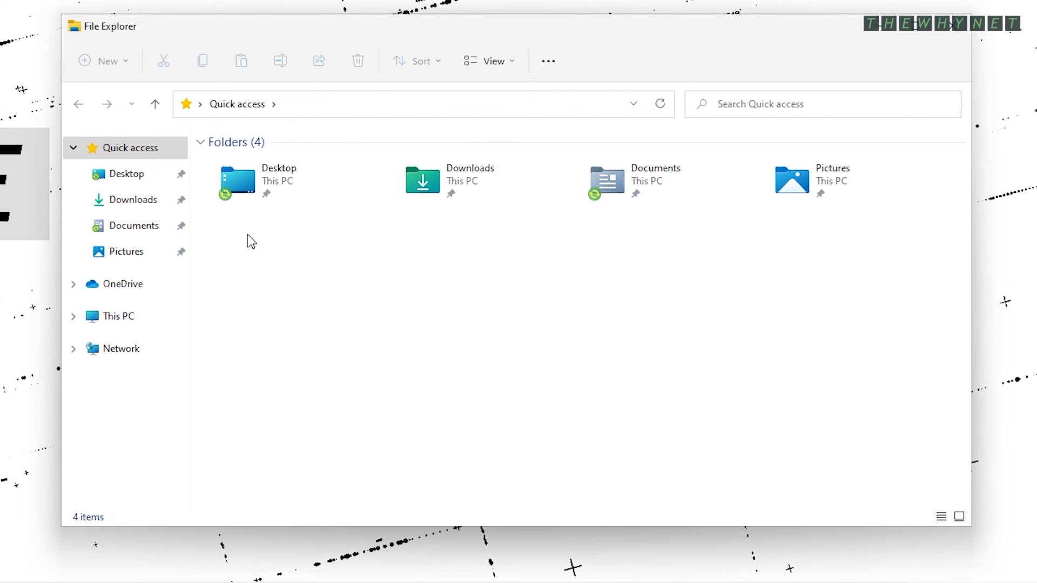
Step: Review the Desktop folder's Location and Security tabs to confirm it lives under \\dc1\users
right_click(243, 193)
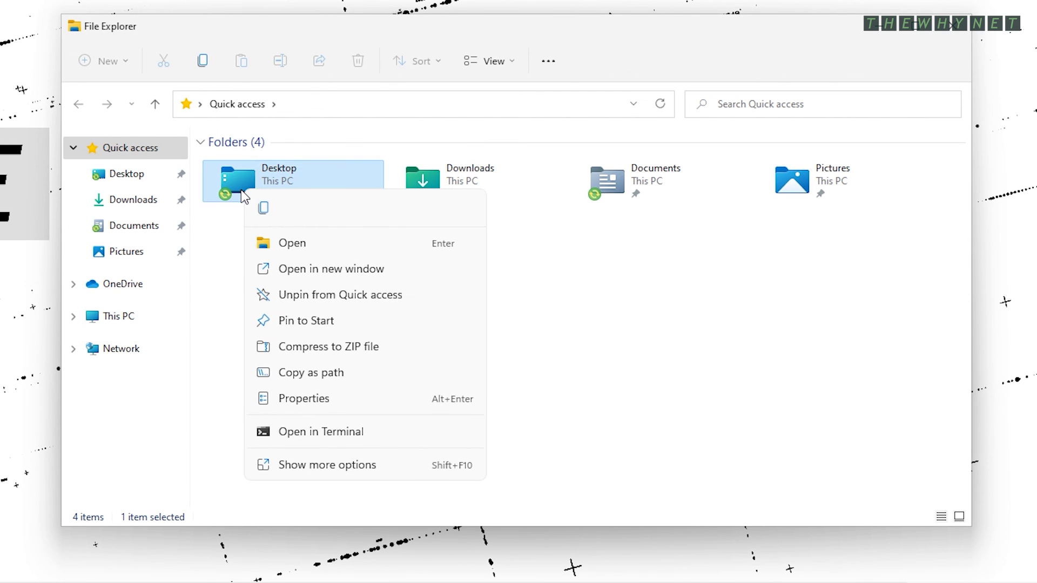
left_click(311, 400)
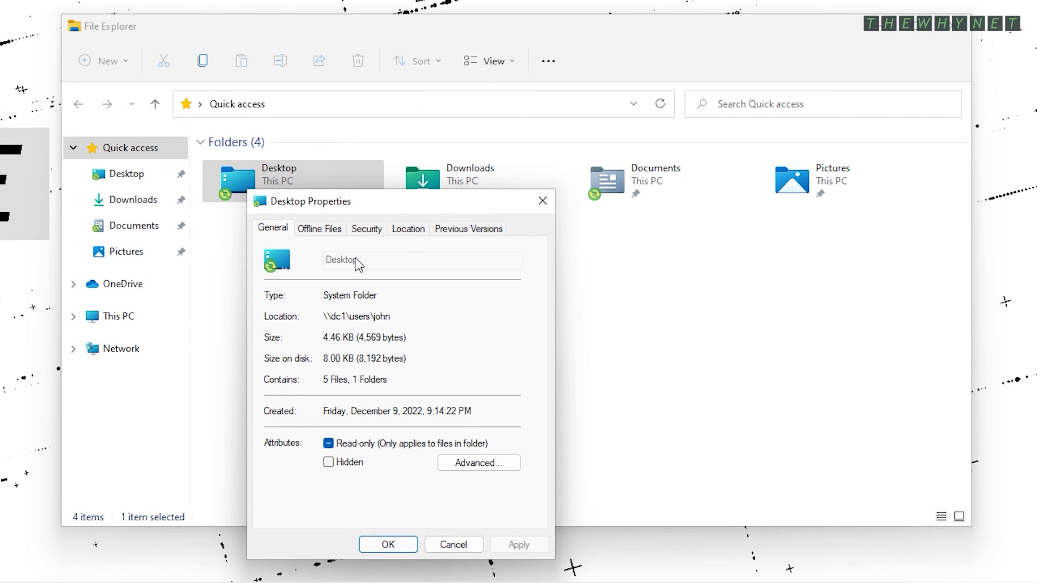
left_click(399, 231)
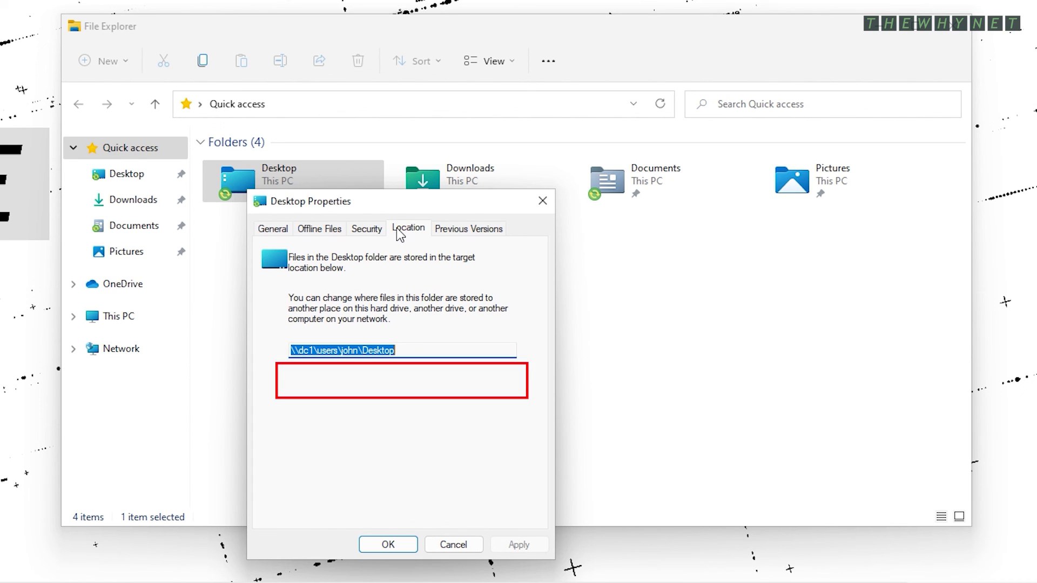
left_click(365, 229)
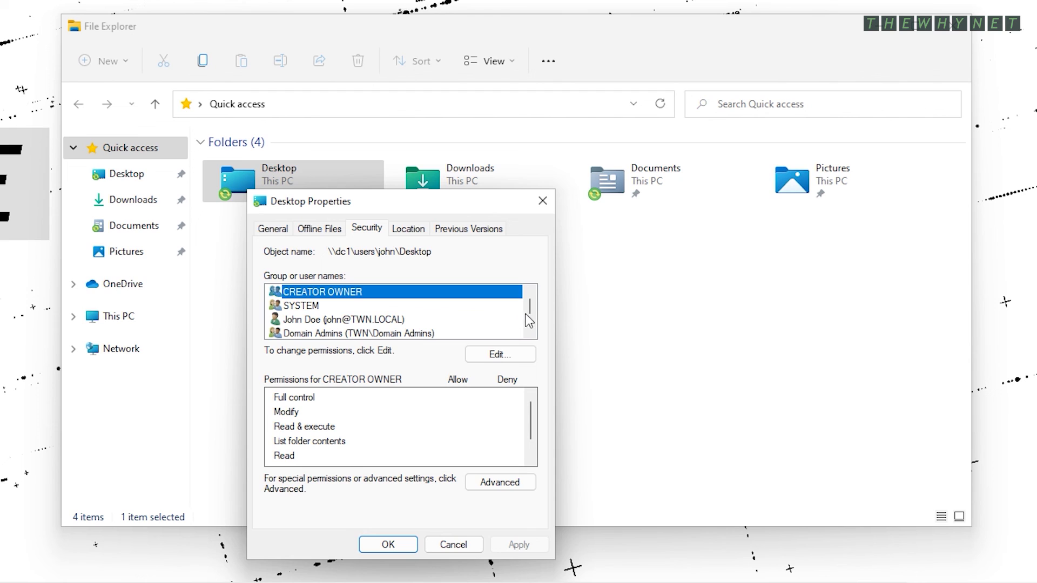
left_click_drag(530, 311, 529, 319)
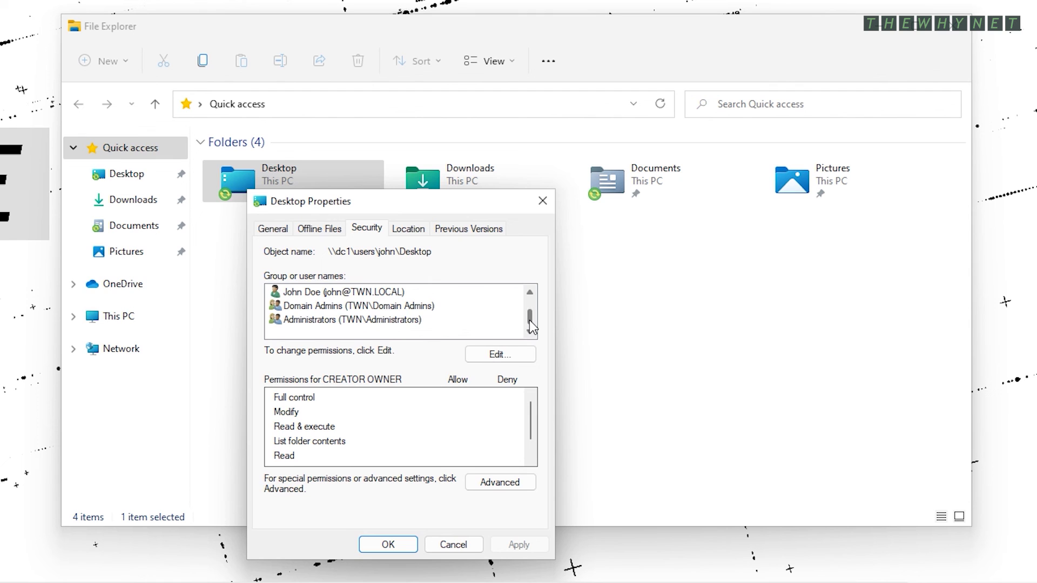
left_click(543, 201)
Step: Review the Documents folder's Security and Location tabs to confirm it lives under \\dc1\users
left_click(616, 186)
right_click(616, 187)
left_click(690, 390)
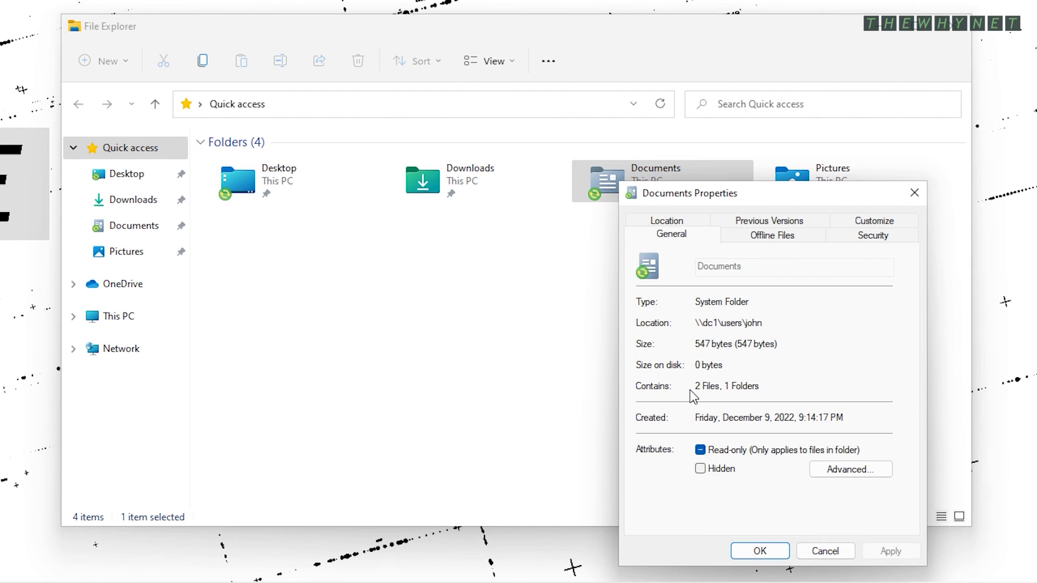
left_click(852, 236)
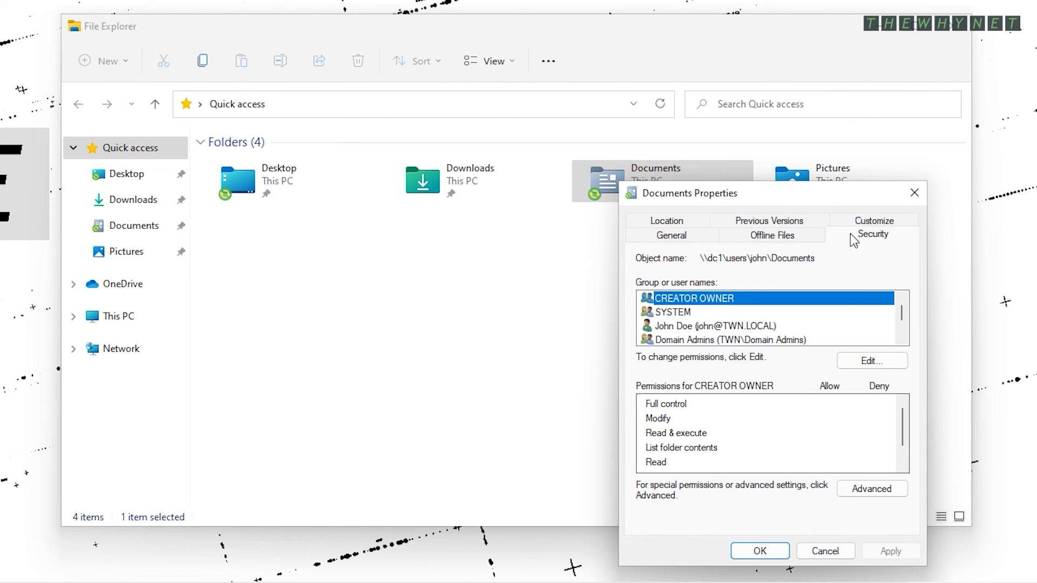
left_click(694, 221)
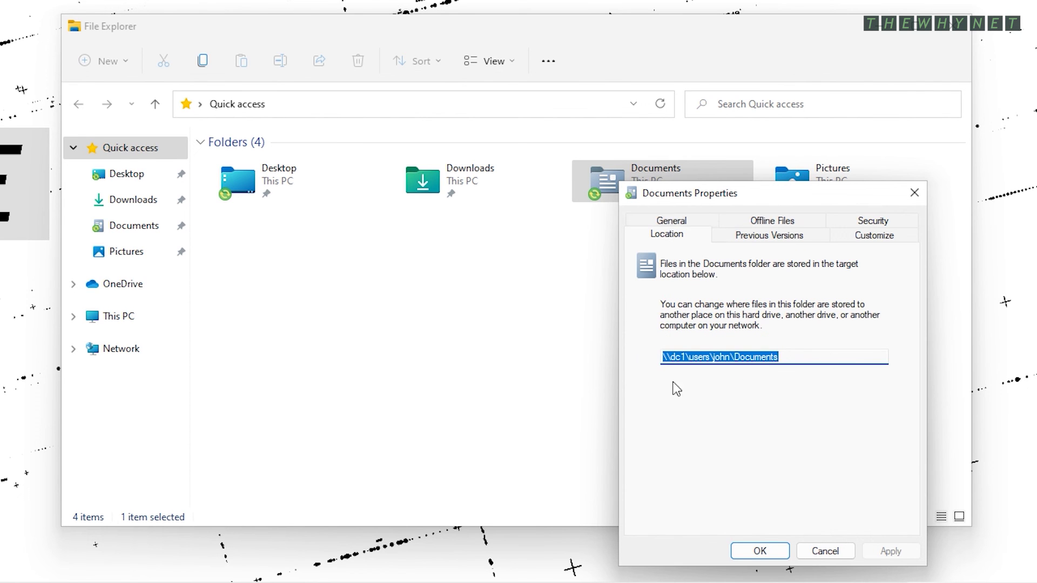
left_click(826, 551)
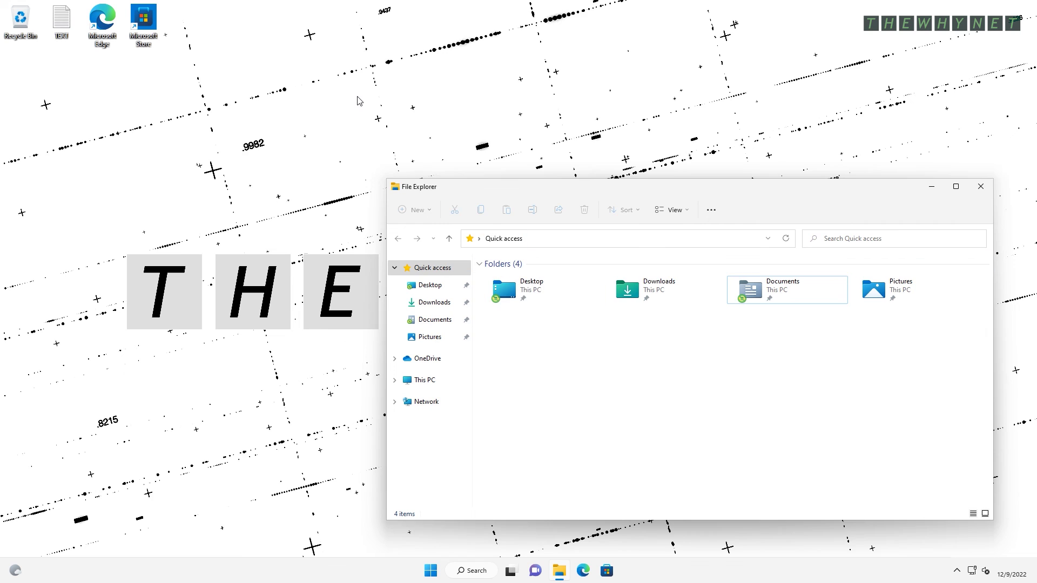
Step: Create a New Text Document on the desktop, check its stored location, then close File Explorer
right_click(357, 100)
mouse_move(384, 165)
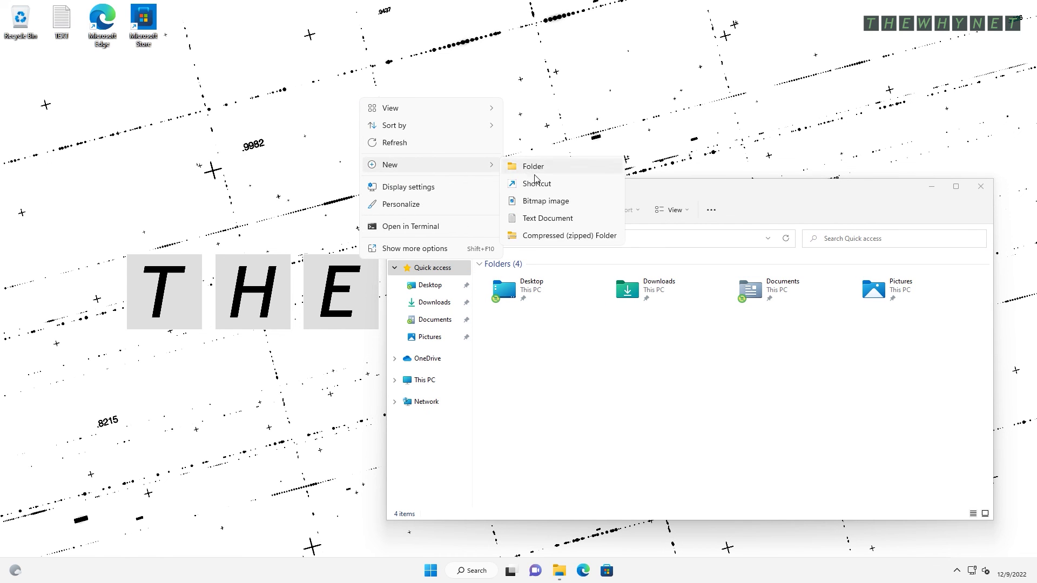
left_click(548, 218)
right_click(396, 132)
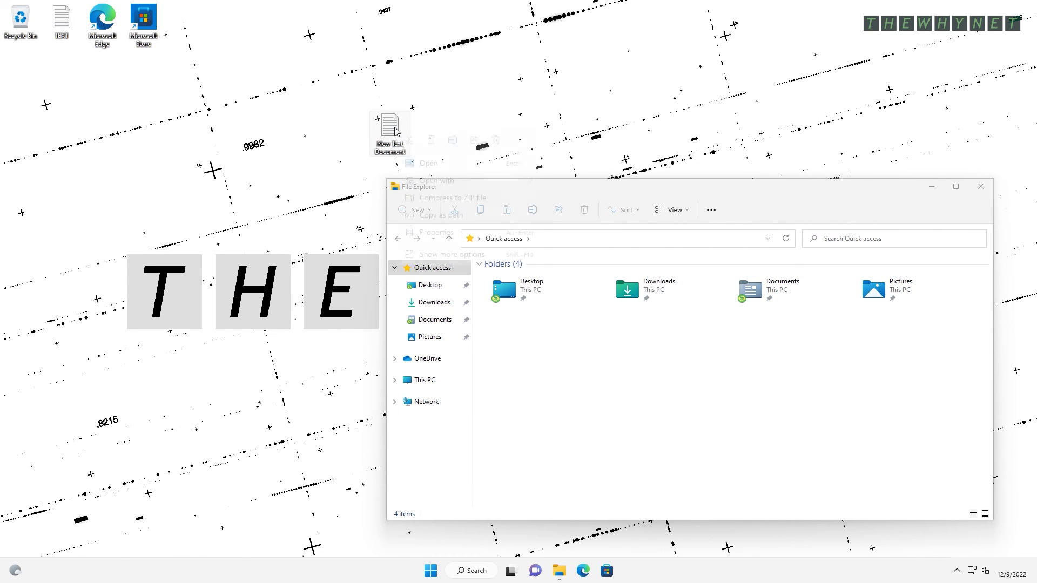
left_click(438, 233)
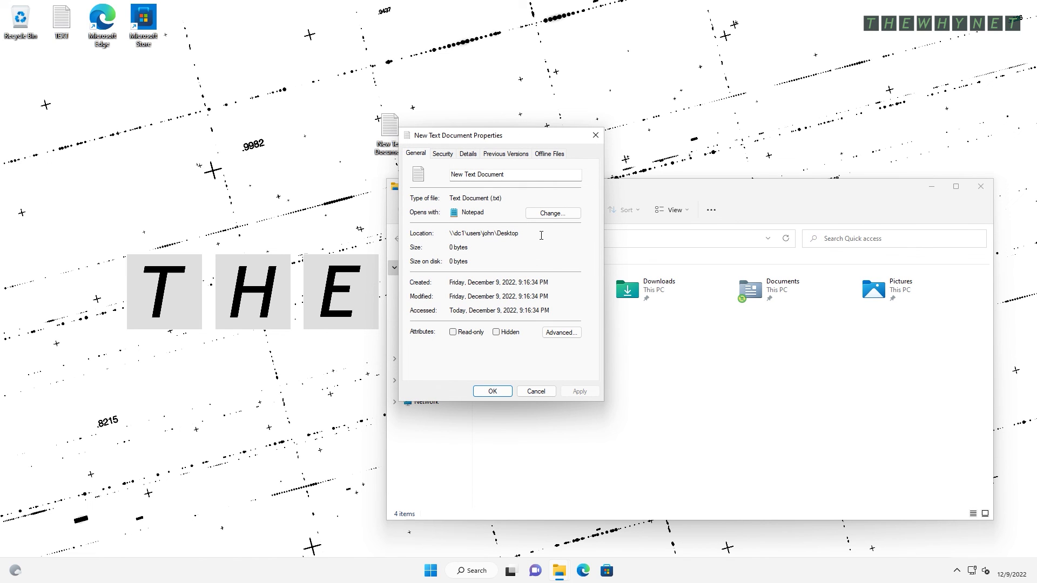
left_click(596, 135)
left_click(991, 187)
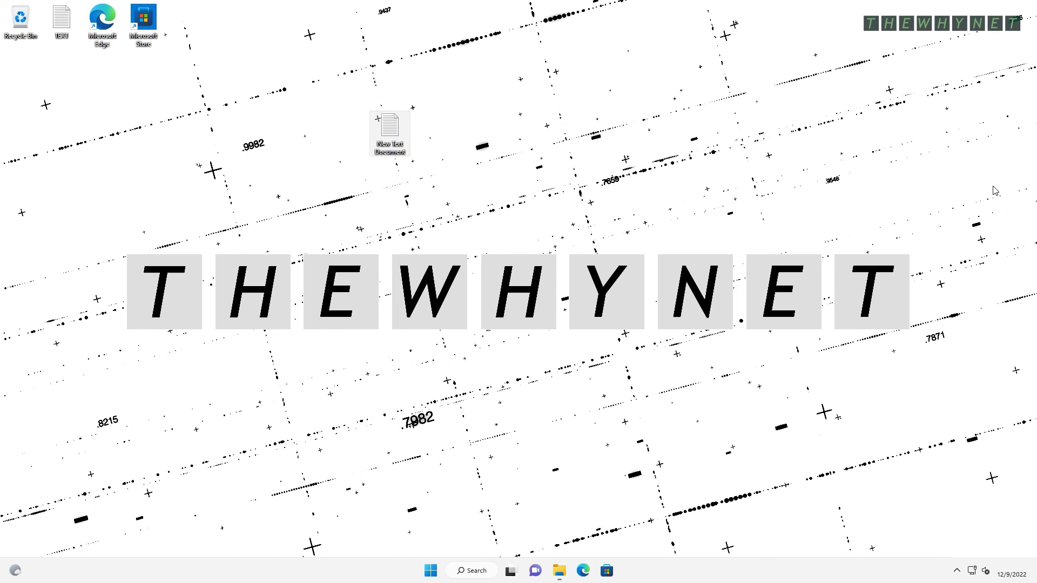